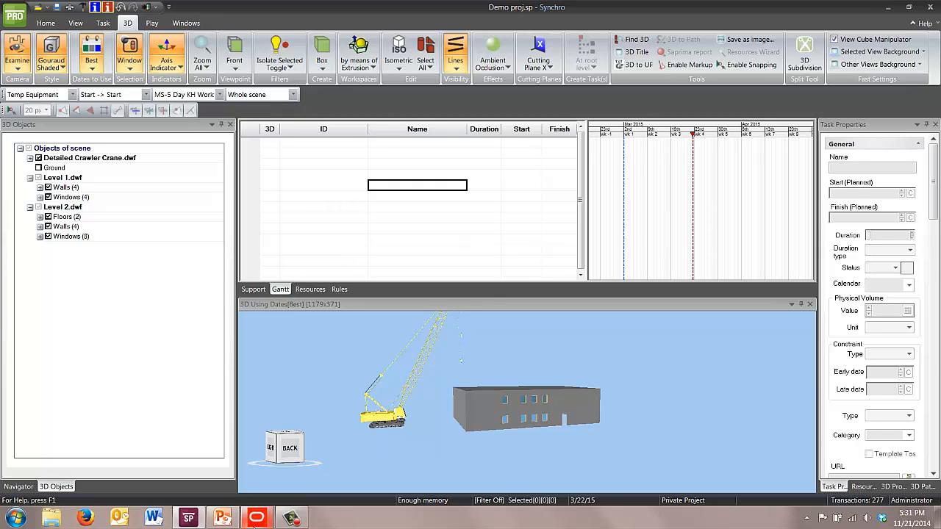
Switch to Primavera P6 to review the Sample Project activities and their dates, and return to Synchro.
left_click(257, 519)
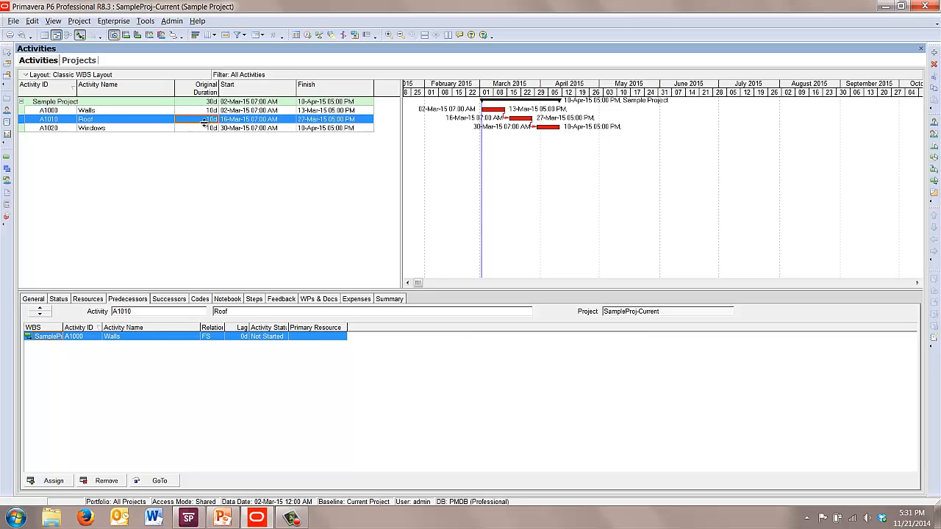
left_click(189, 519)
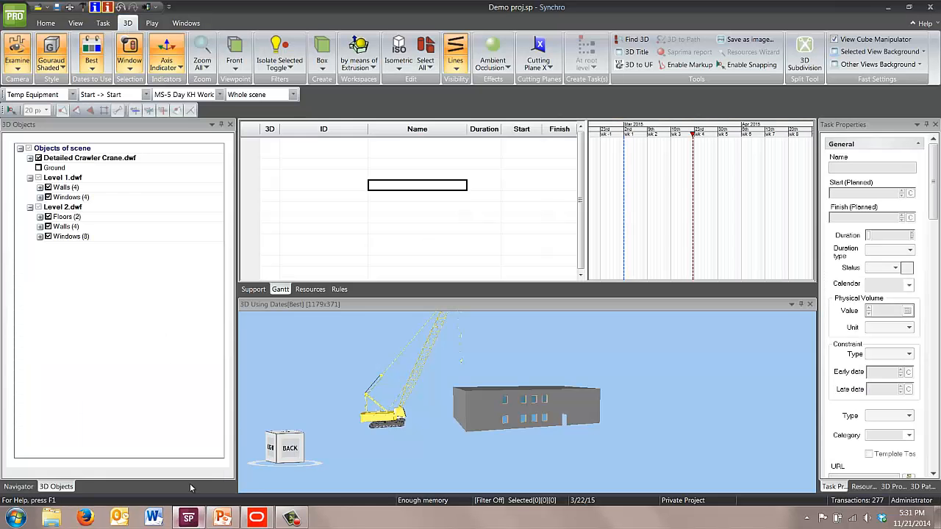
Start a Primavera P6 import, load the databases and connect to XE with the account name and password.
left_click(15, 15)
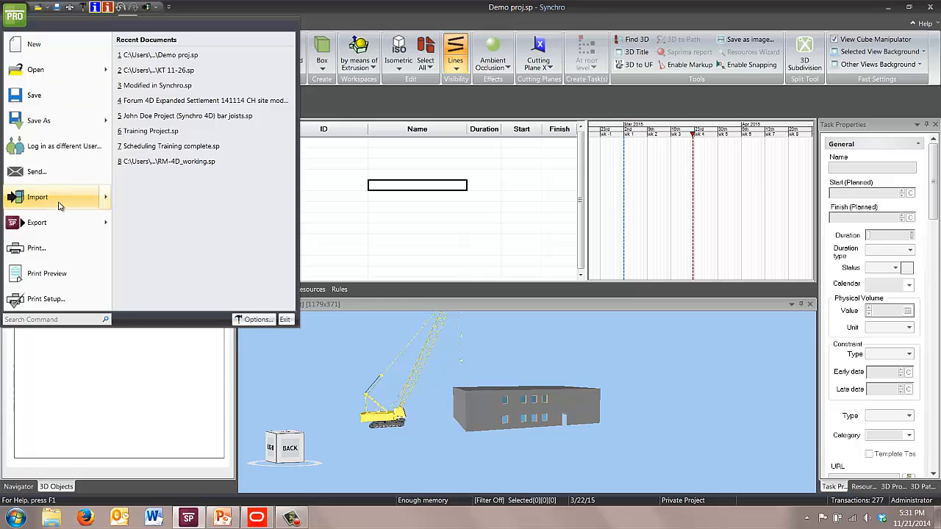
mouse_move(62, 206)
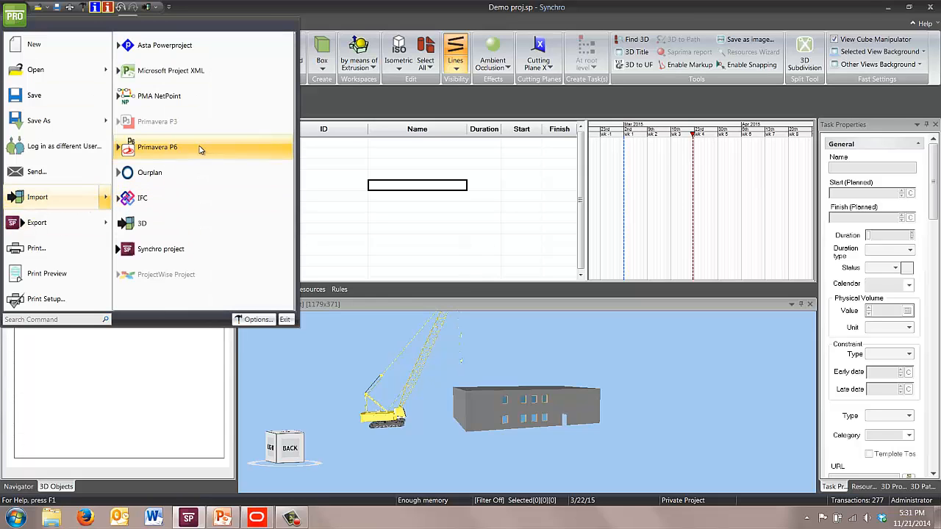
left_click(158, 148)
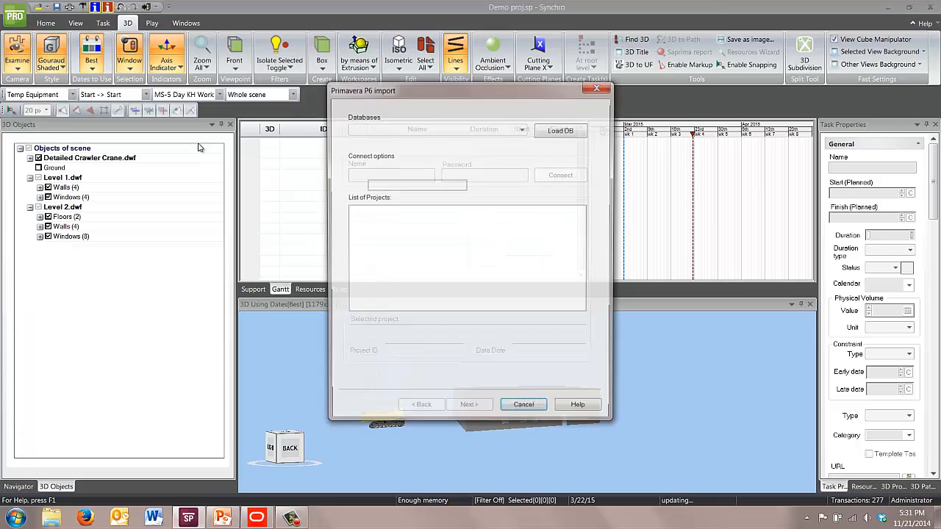
left_click(570, 130)
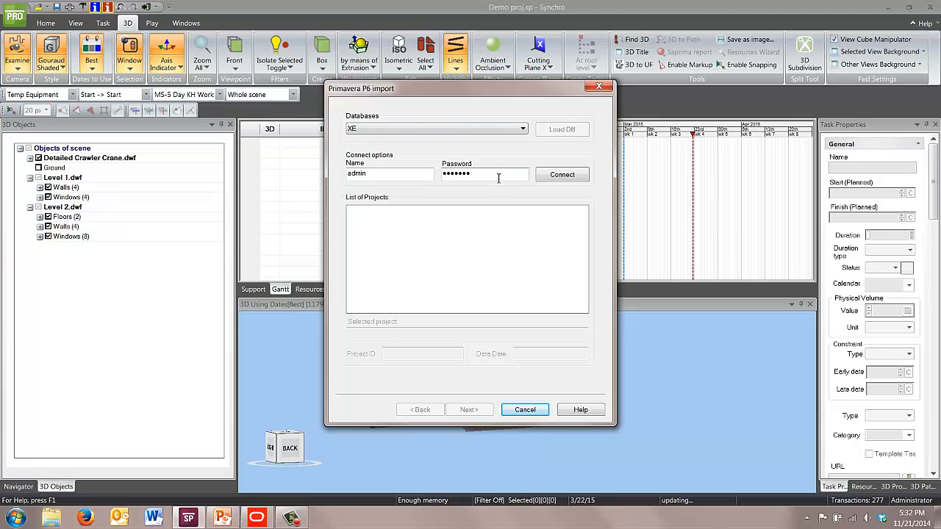
left_click(561, 177)
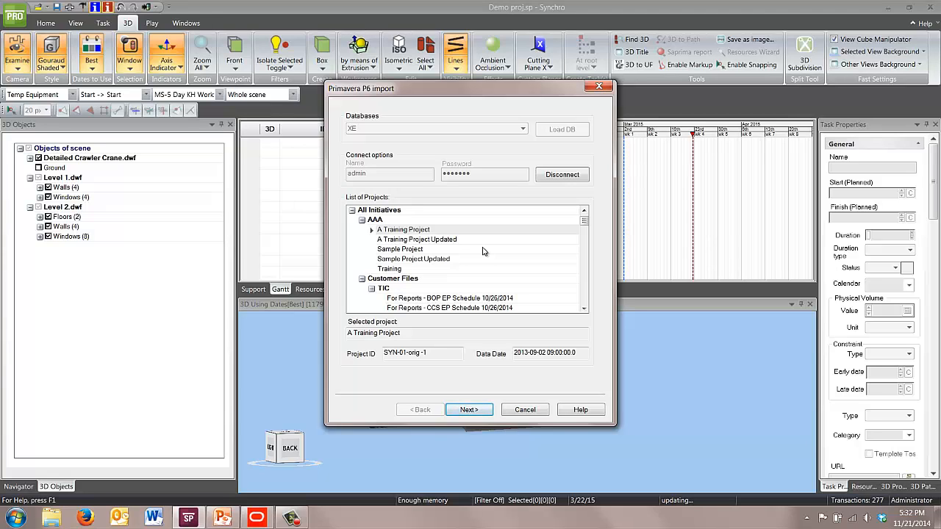
Choose Sample Project, set the import command for Costs, and run the import appended to the end of the current project.
left_click(421, 251)
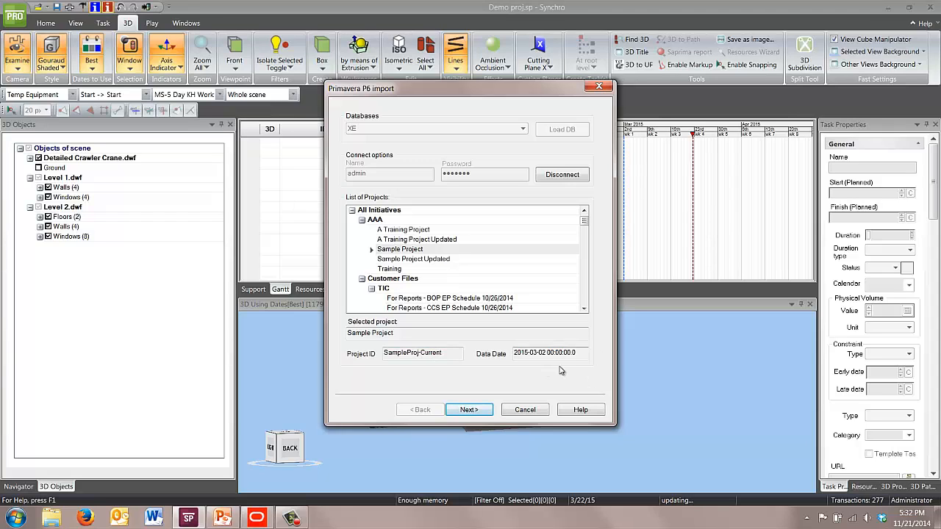
left_click(484, 412)
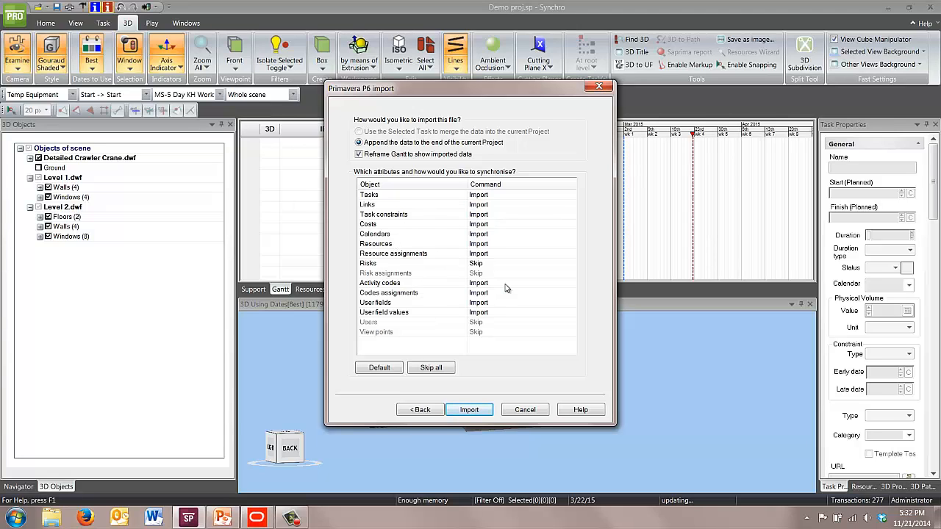
left_click(483, 224)
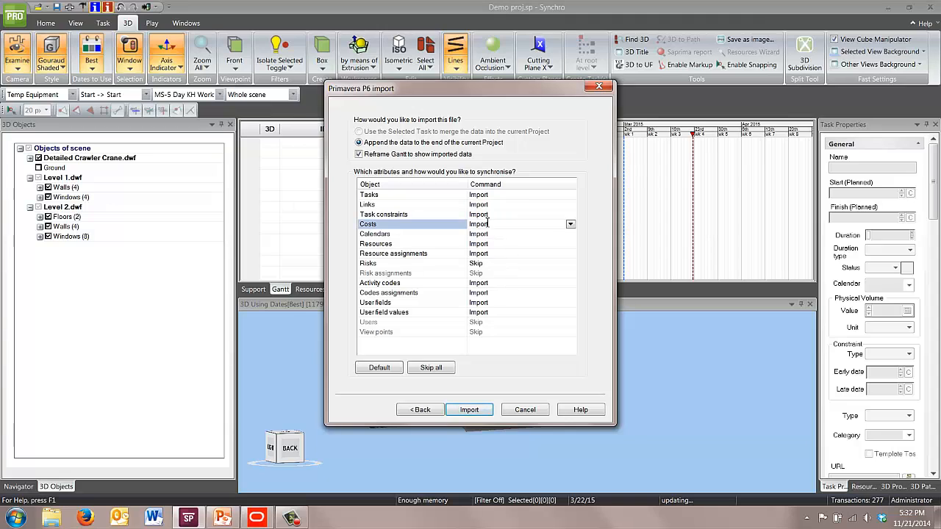
left_click(569, 225)
left_click(538, 234)
left_click(476, 412)
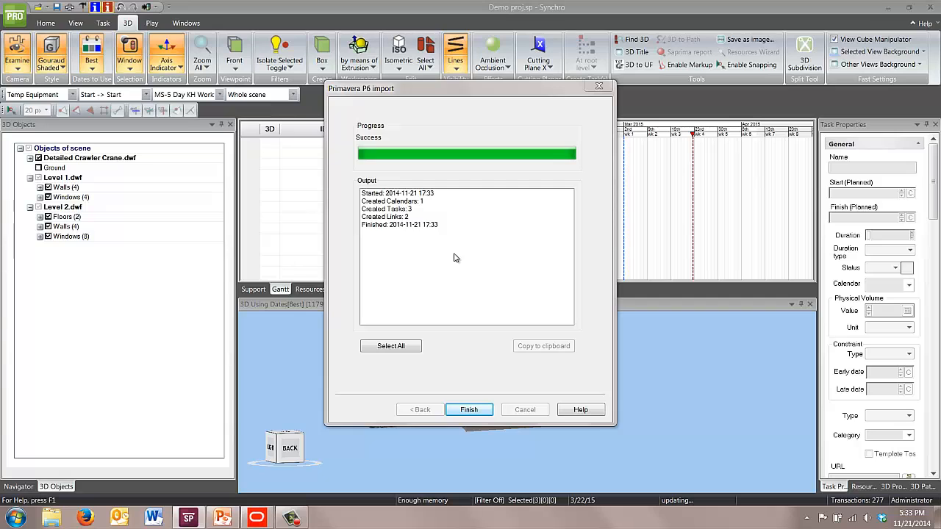
Copy the entire import log to the clipboard and finish the import, leaving the imported tasks deselected.
left_click(398, 348)
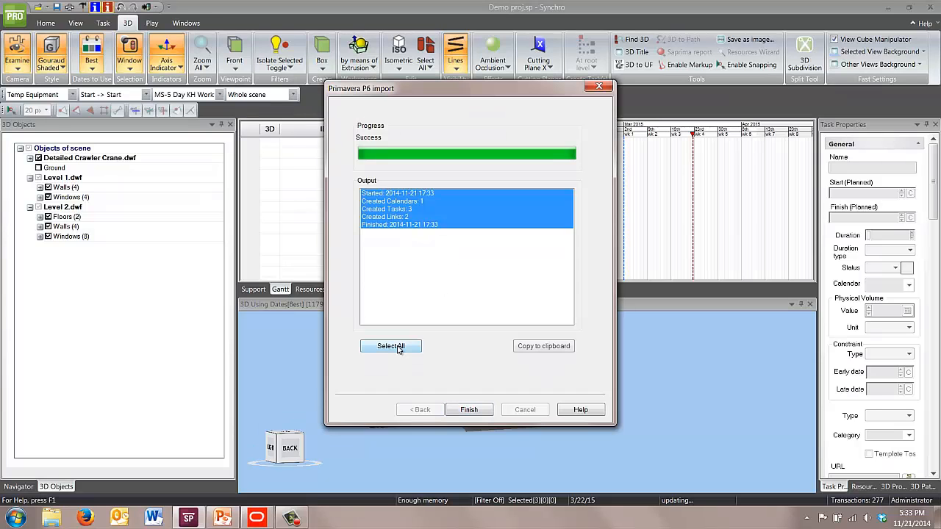
left_click(548, 346)
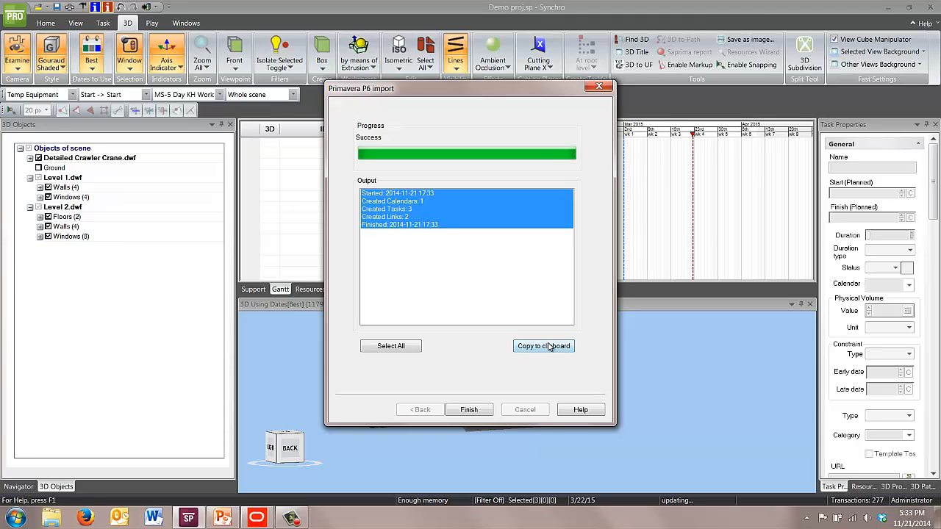
left_click(473, 410)
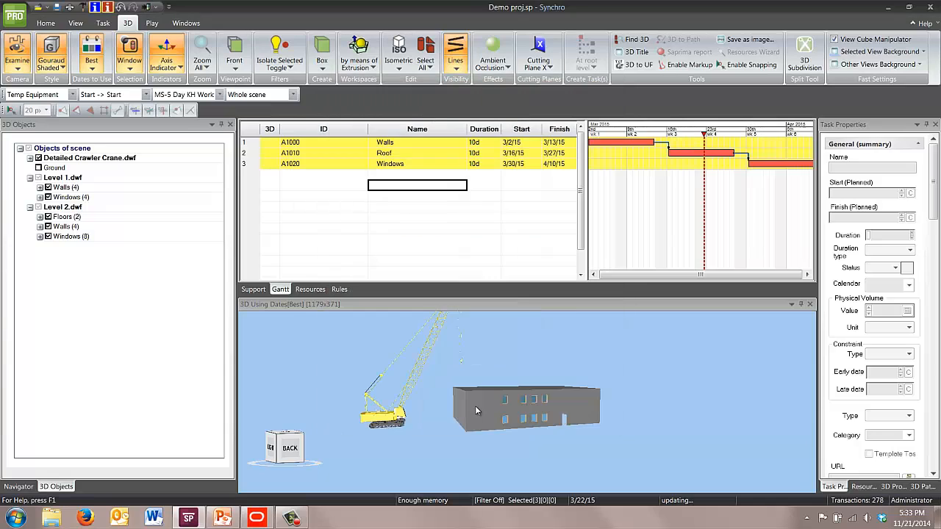
left_click(419, 229)
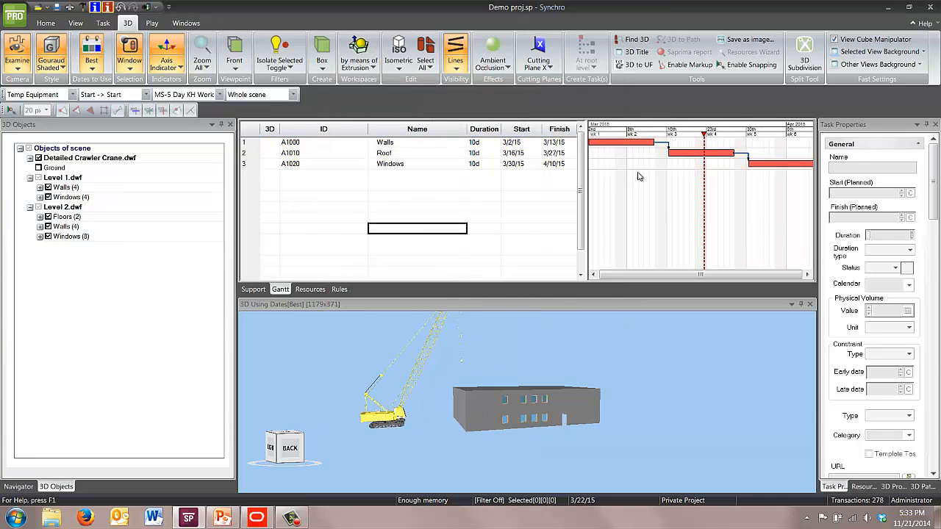
scroll(639, 172, "down", 1)
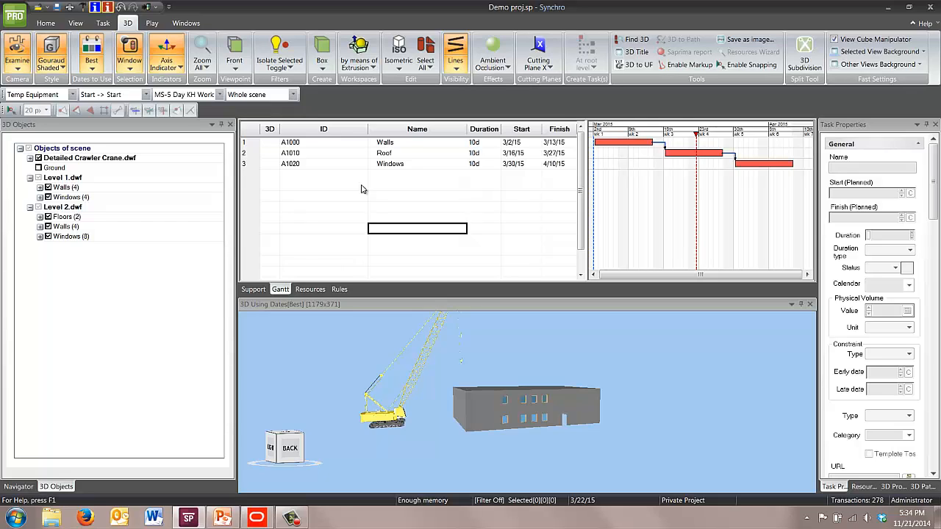
Assign the building's roof slab to the Roof task using the Install profile.
left_click_drag(490, 389, 491, 400)
left_click(495, 388)
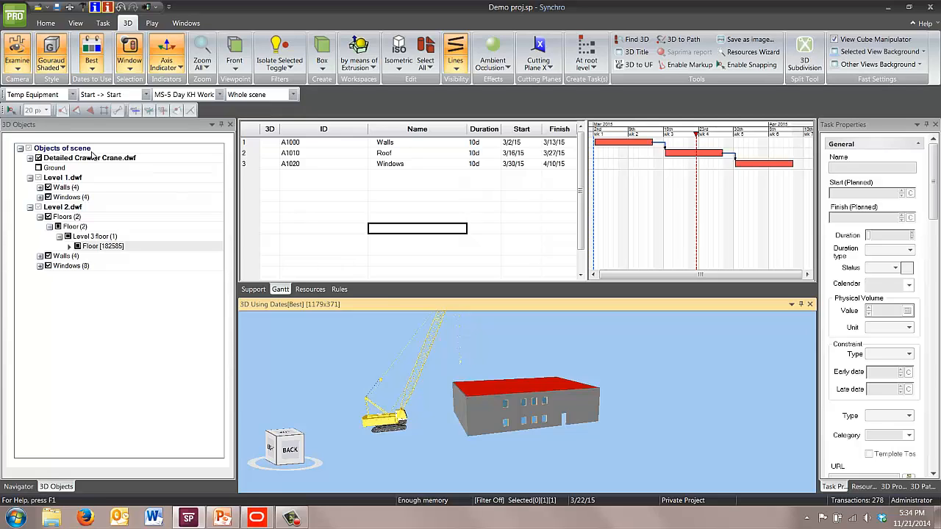
left_click(45, 94)
left_click(47, 108)
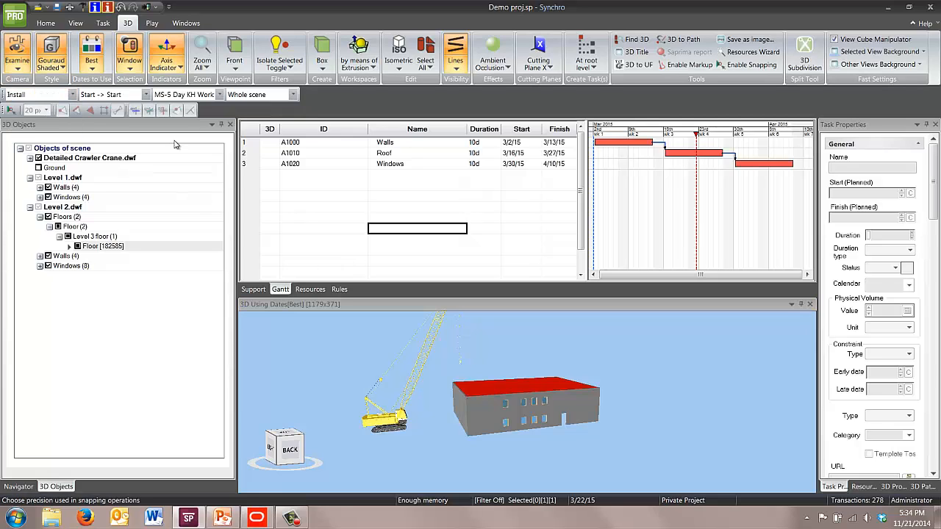
left_click(419, 155)
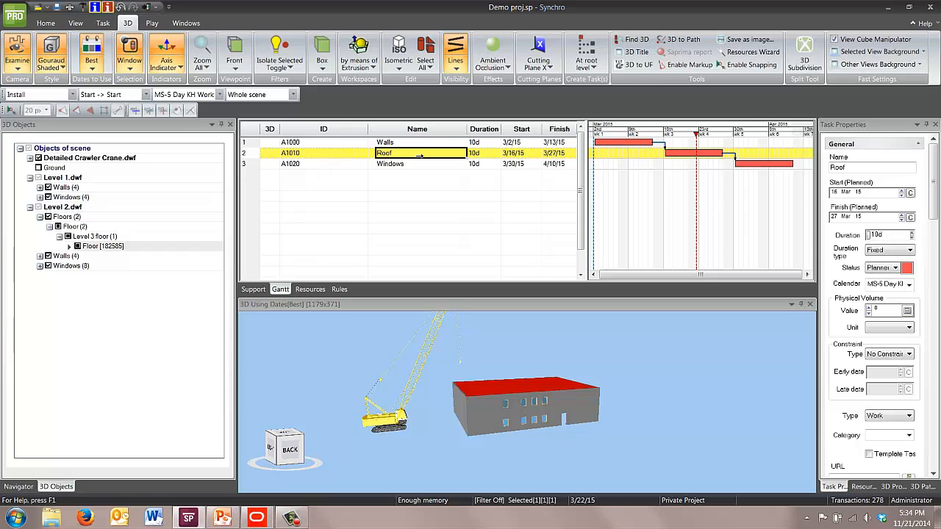
right_click(419, 156)
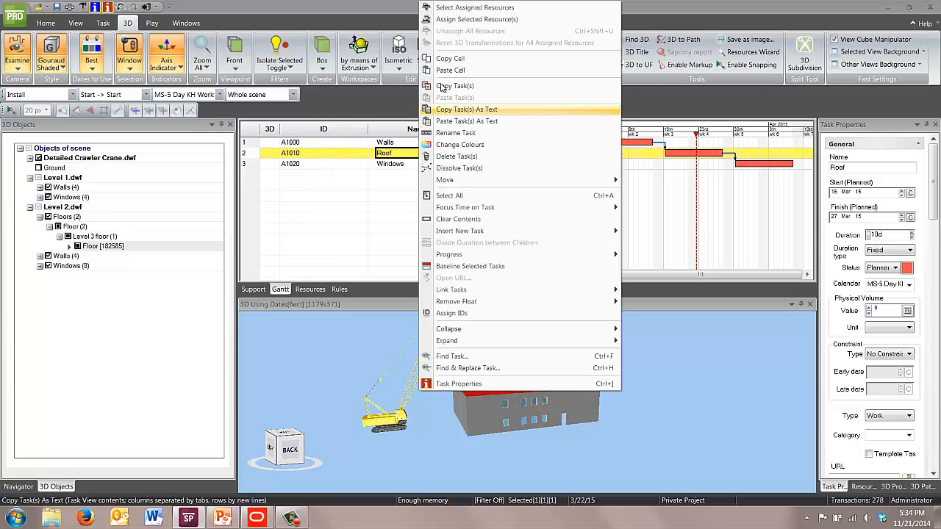
left_click(464, 19)
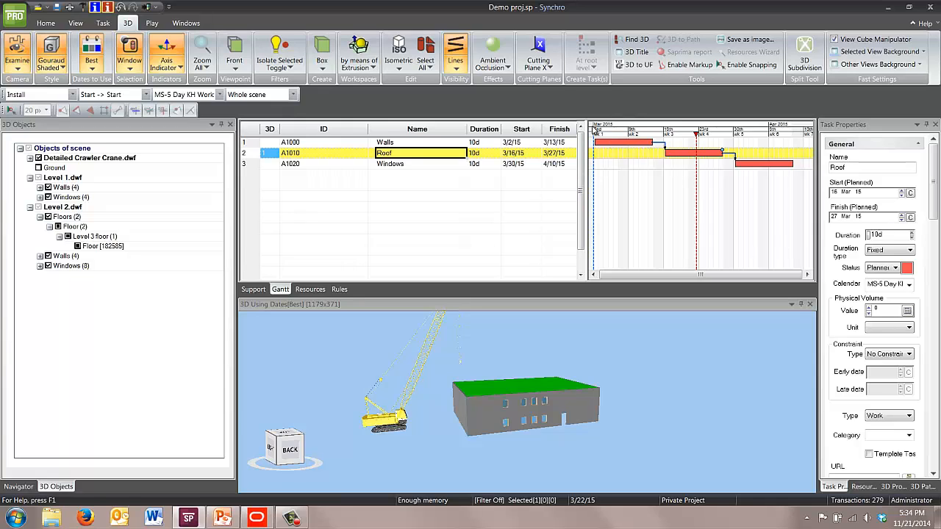
Move the focus time to 3/1/15 and inspect the building from above before the Roof task starts.
left_click(592, 131)
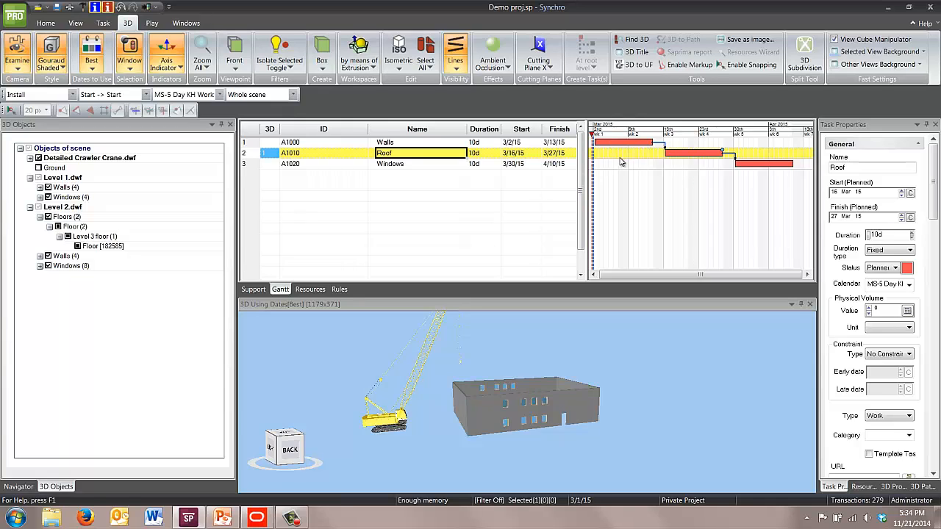
scroll(620, 160, "down", 1)
left_click_drag(637, 193, 652, 202)
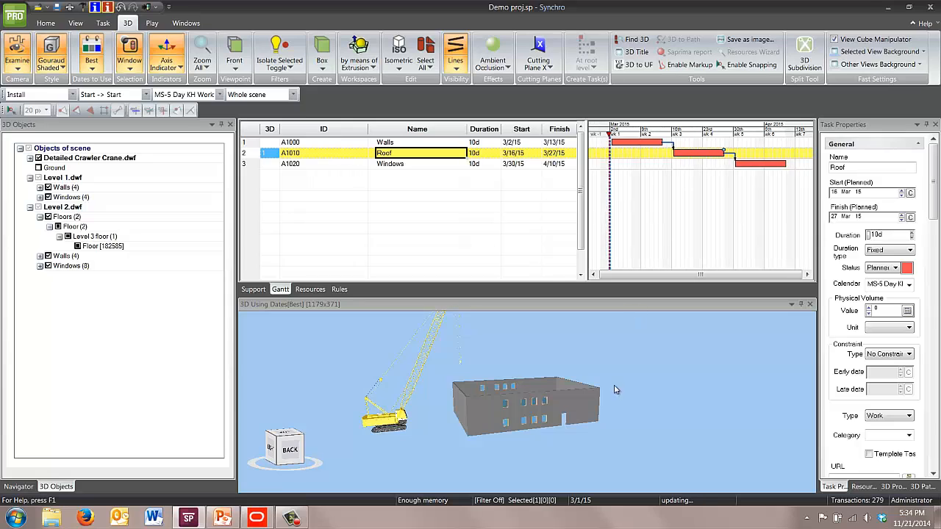
middle_click_drag(580, 379, 579, 390)
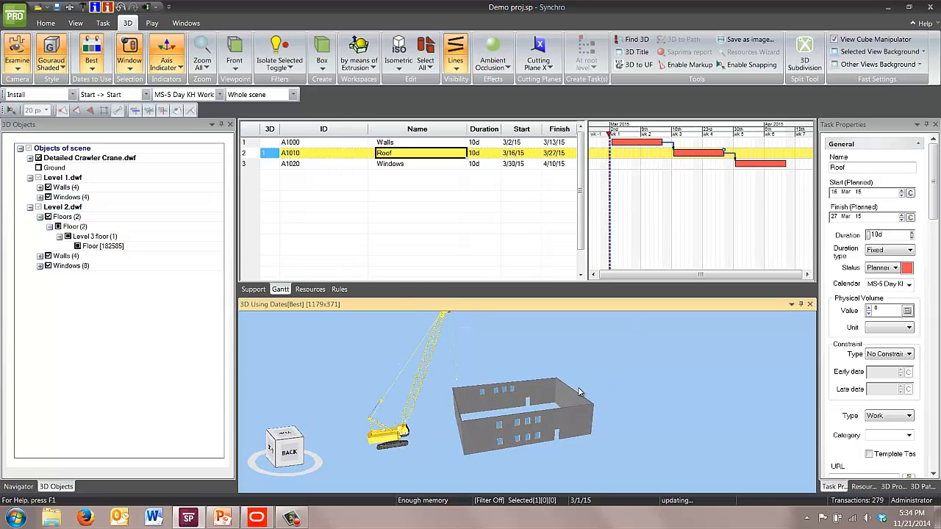
Assign the Level 1 and Level 2 window groups to the Windows task.
left_click(81, 266)
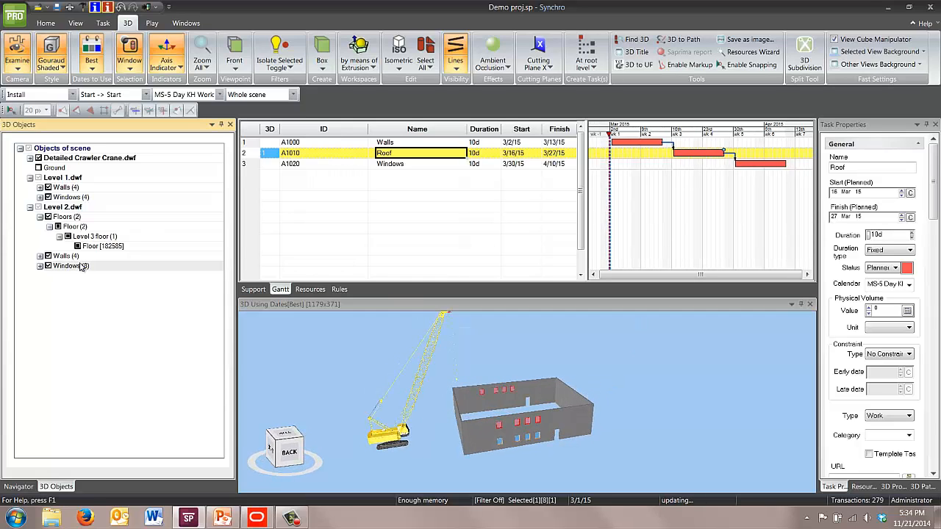
left_click(71, 197, "ctrl")
left_click(401, 164, "ctrl")
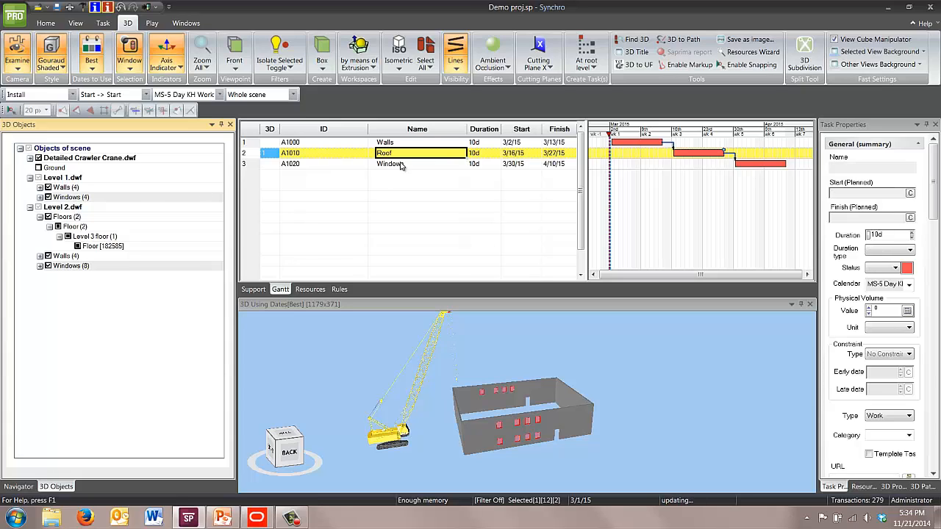
left_click(401, 164)
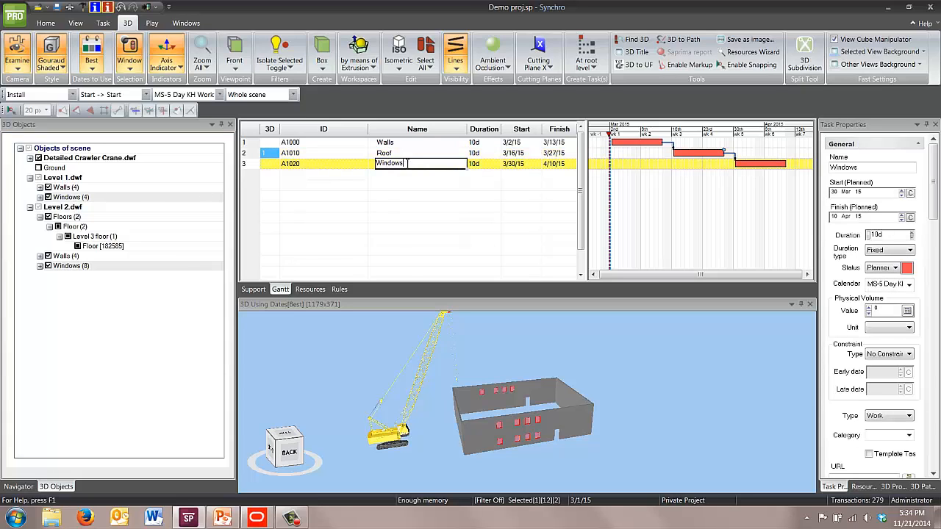
left_click(362, 166)
right_click(363, 166)
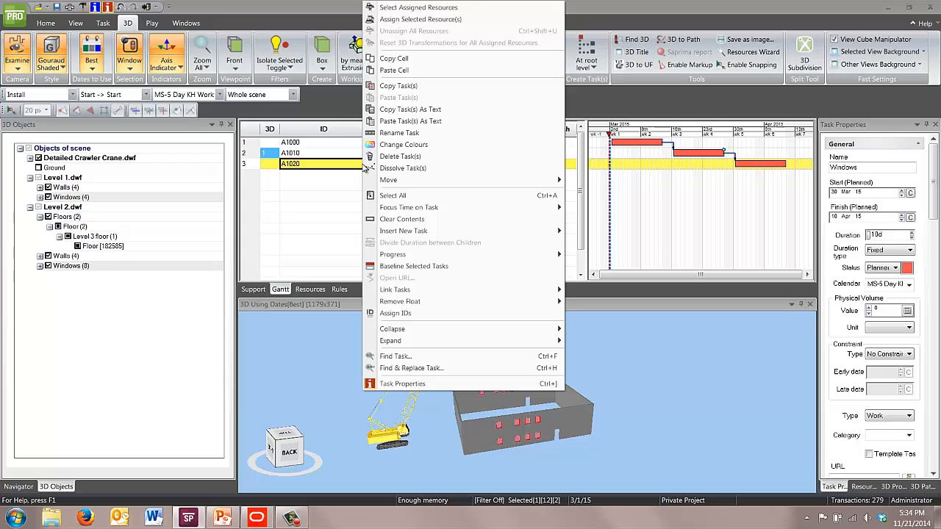
left_click(397, 24)
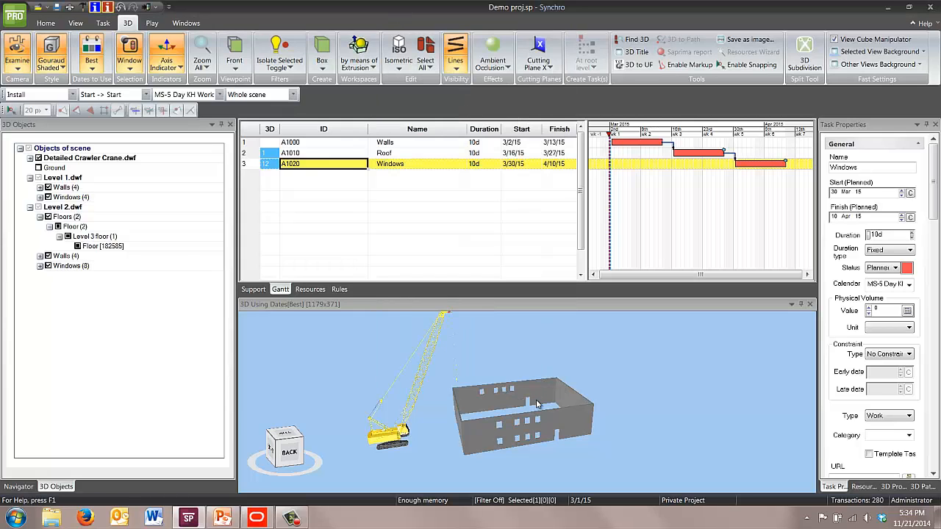
Select all the building's walls in the 3D view and assign them to the Walls task.
middle_click_drag(531, 411, 533, 382)
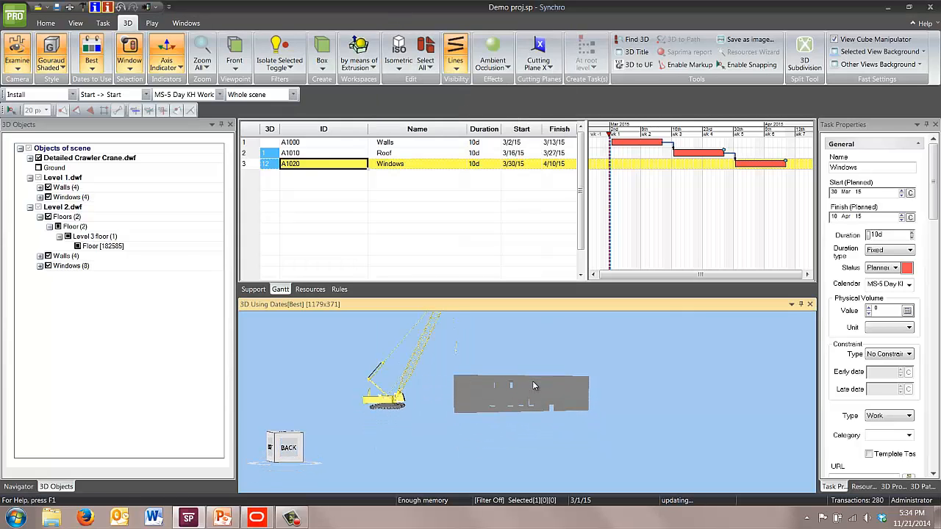
left_click_drag(609, 354, 445, 437)
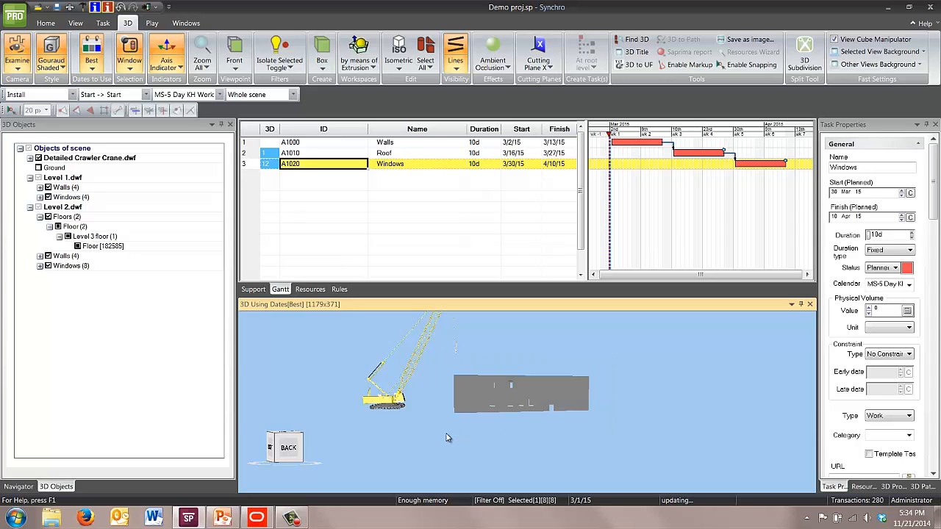
left_click(424, 144)
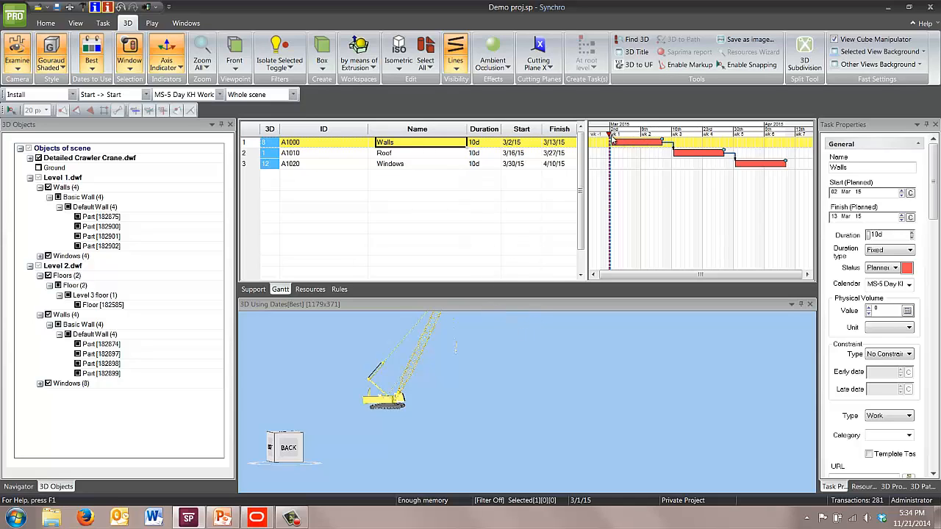
Move the focus time to 3/7/15 and on to 4/2/15 to examine the building's construction sequence.
left_click_drag(610, 133, 632, 135)
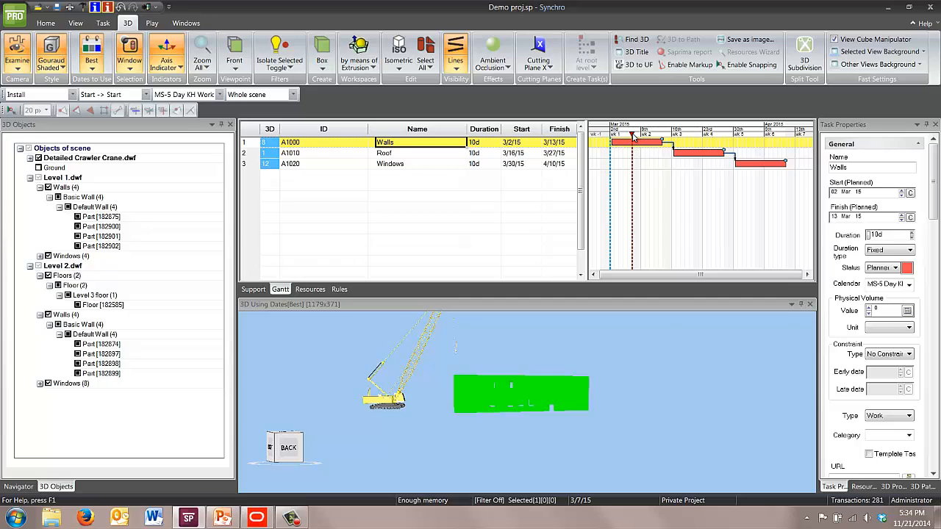
middle_click_drag(587, 381, 591, 396)
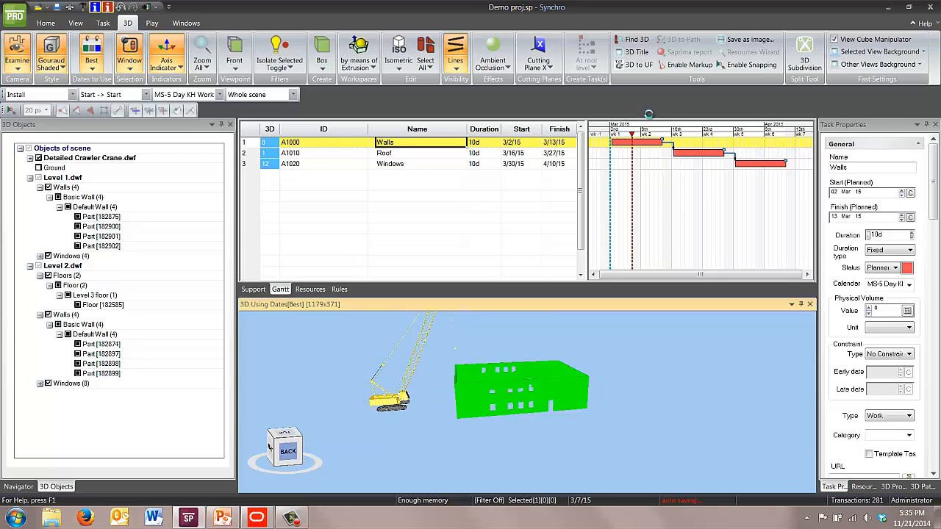
left_click_drag(633, 134, 750, 141)
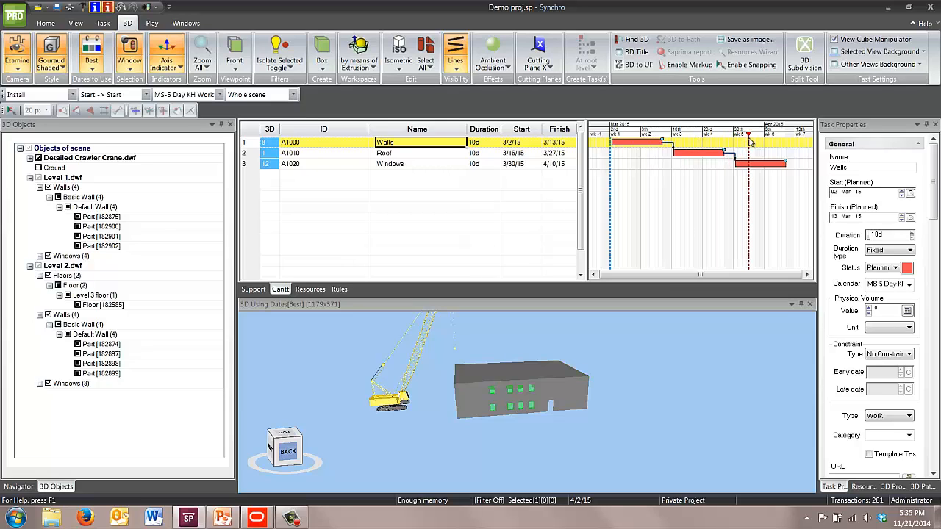
Move the focus time to 4/17/15 and unassign all resources from the Walls task.
left_click_drag(750, 141, 784, 139)
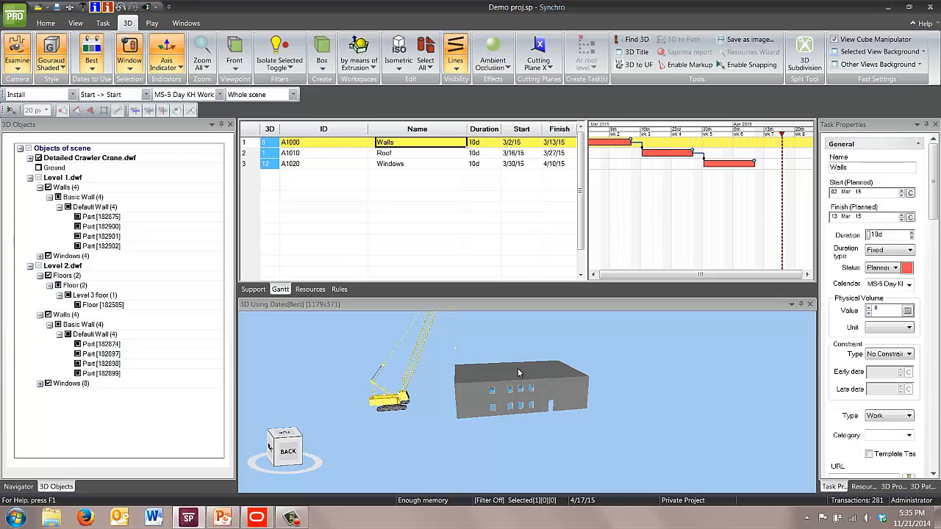
right_click(656, 148)
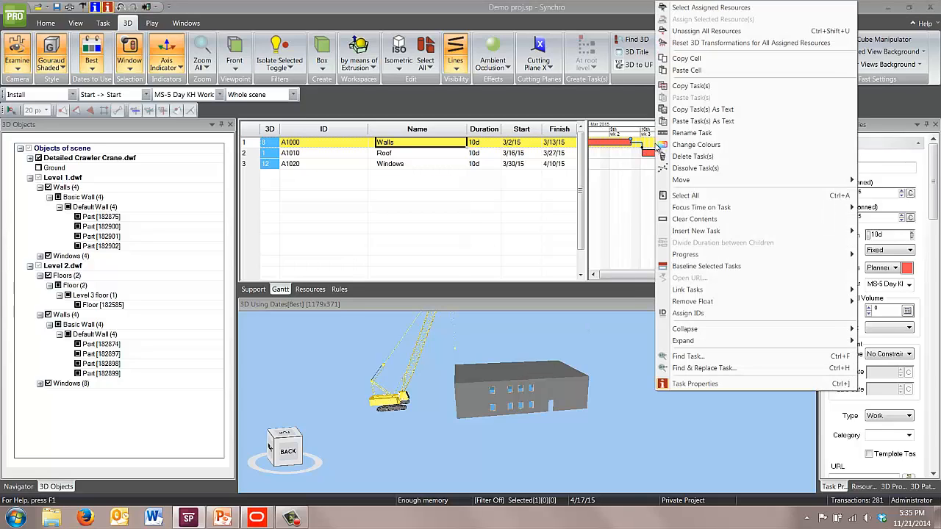
left_click(690, 32)
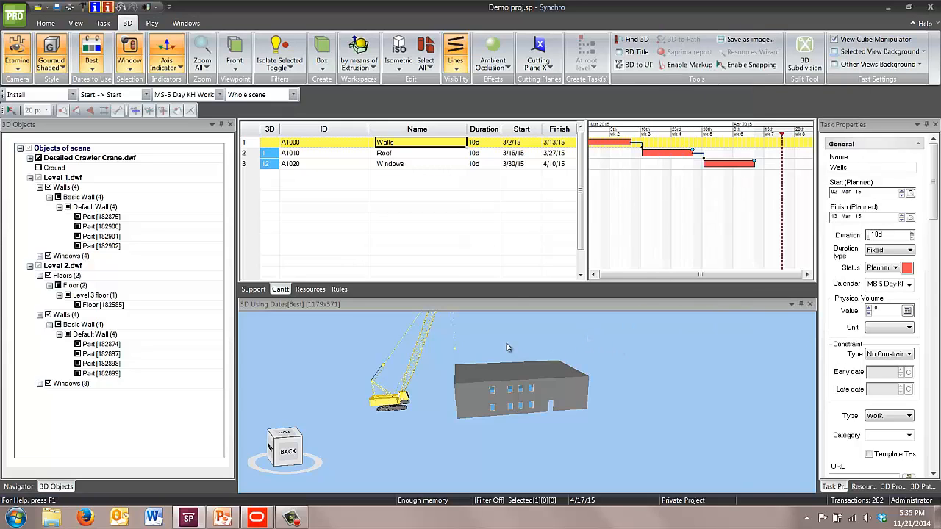
Move the focus time to 2/28/15, before the Walls task starts, and look at the building's walls from slightly above.
scroll(635, 212, "down", 3)
left_click_drag(646, 208, 689, 189)
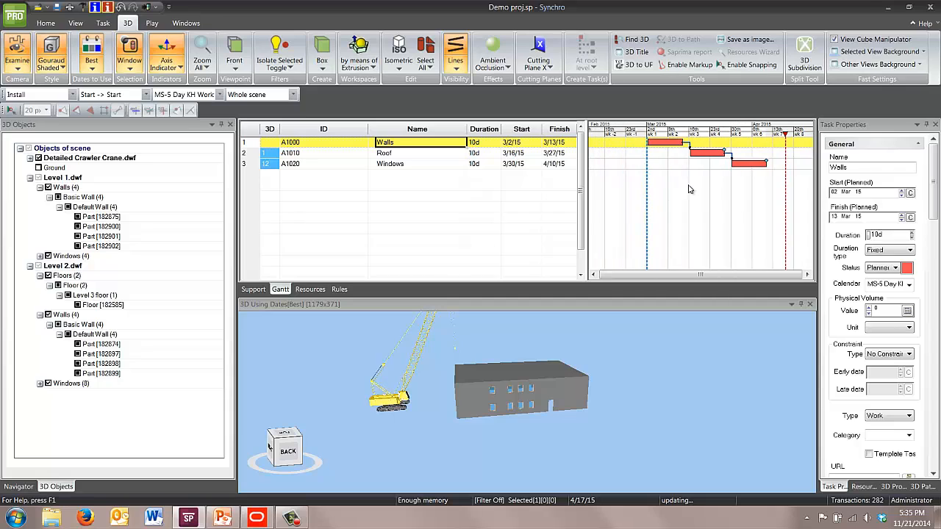
left_click(641, 134)
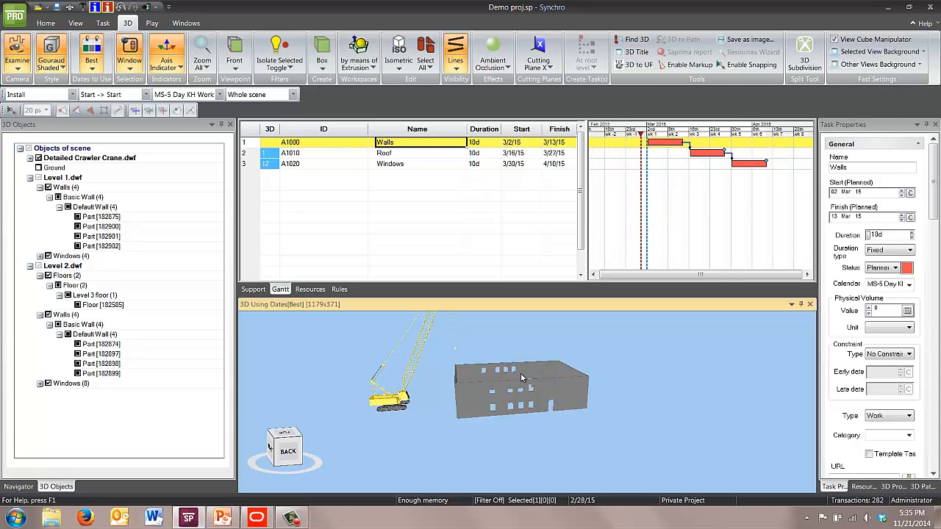
left_click_drag(522, 377, 523, 372)
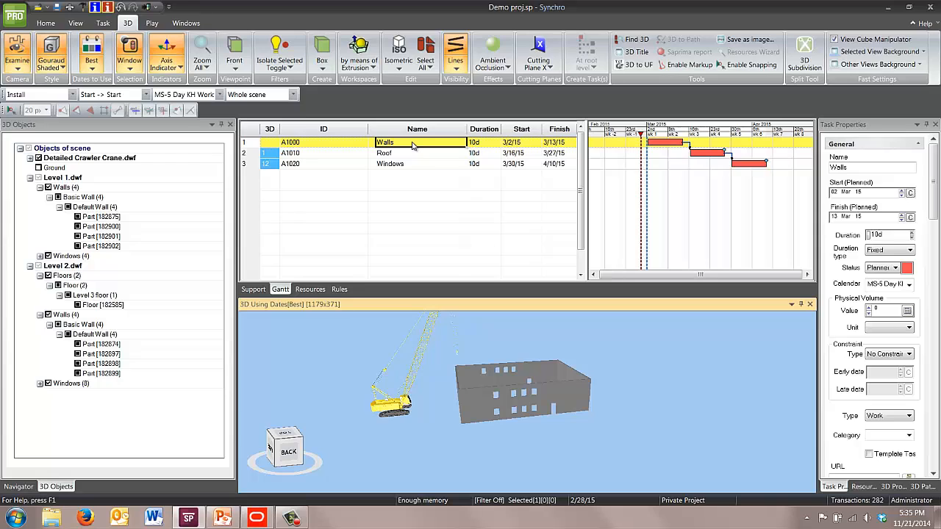
Create two child tasks under the Walls task.
left_click(103, 24)
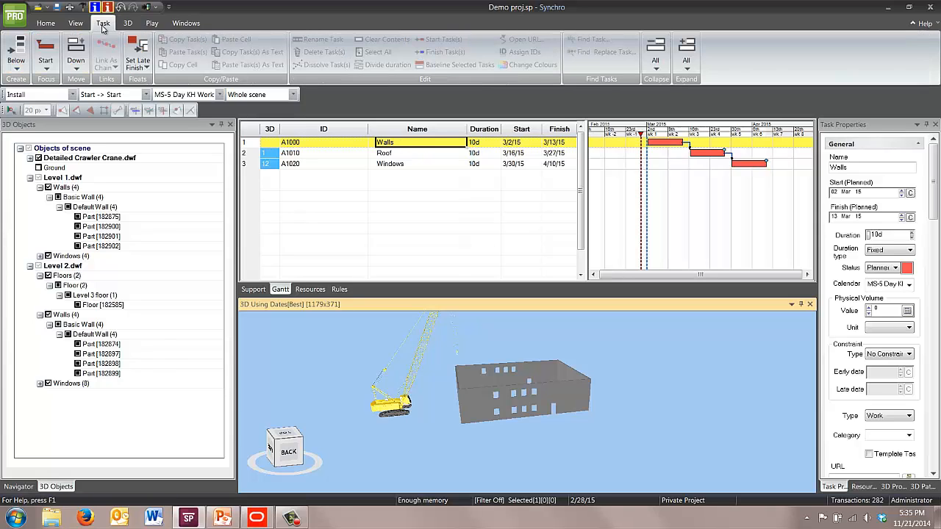
left_click(28, 72)
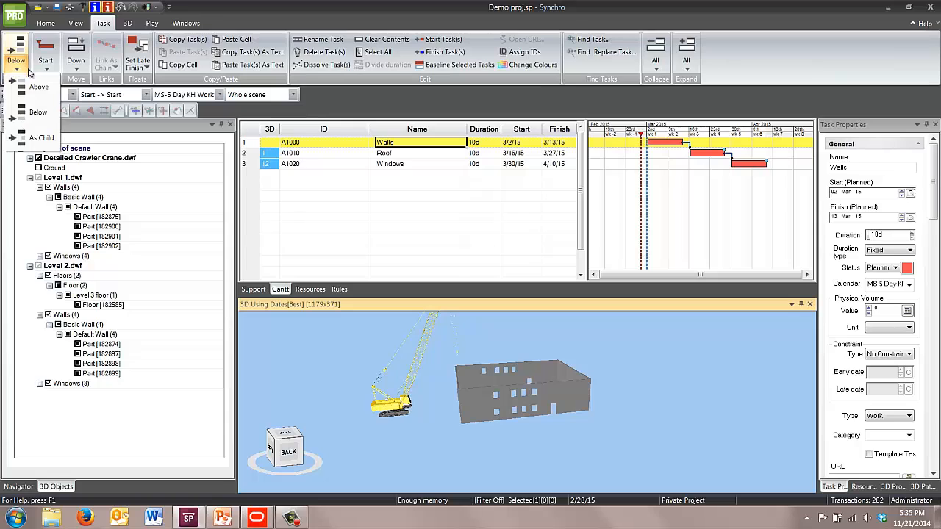
left_click(38, 137)
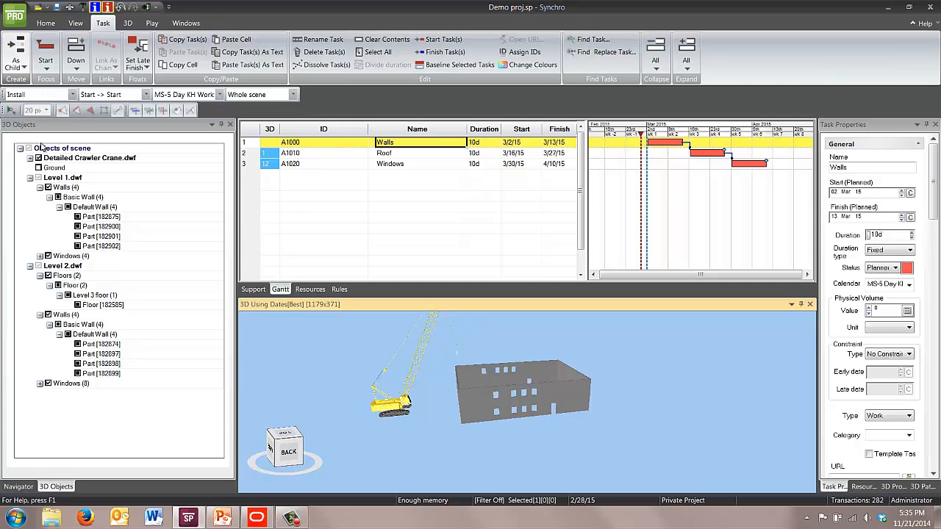
left_click(22, 67)
left_click(55, 116)
key("Return")
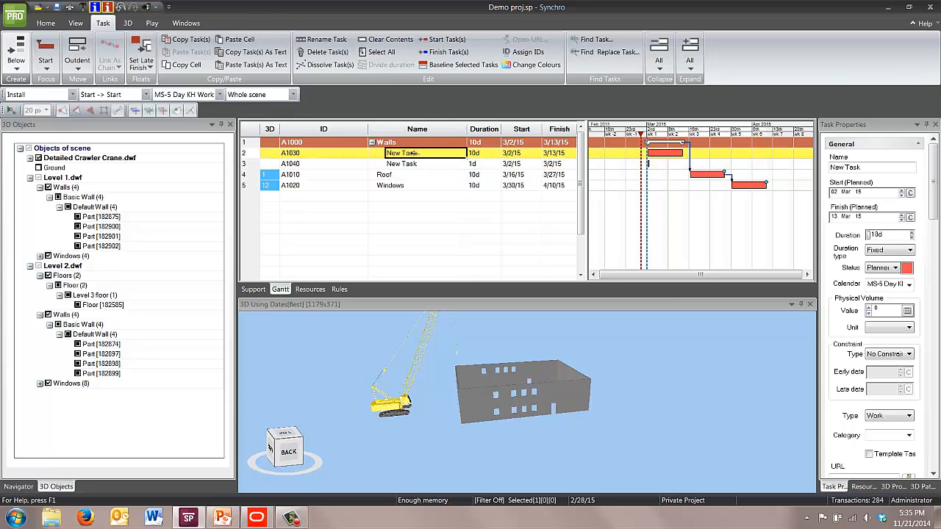
Name the two child tasks Walls Level 1 and Walls Level 2.
left_click(394, 153)
left_click_drag(429, 153, 344, 153)
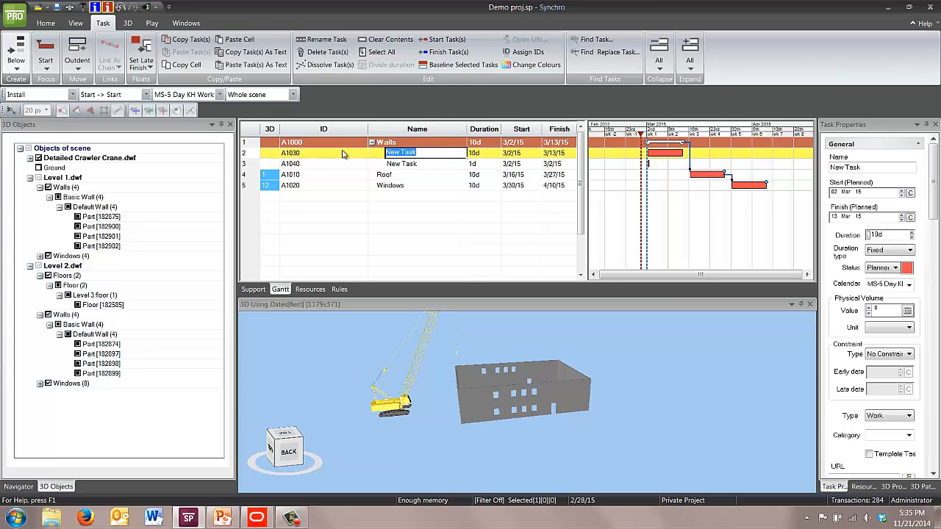
type("Walls Level 1")
key("Return")
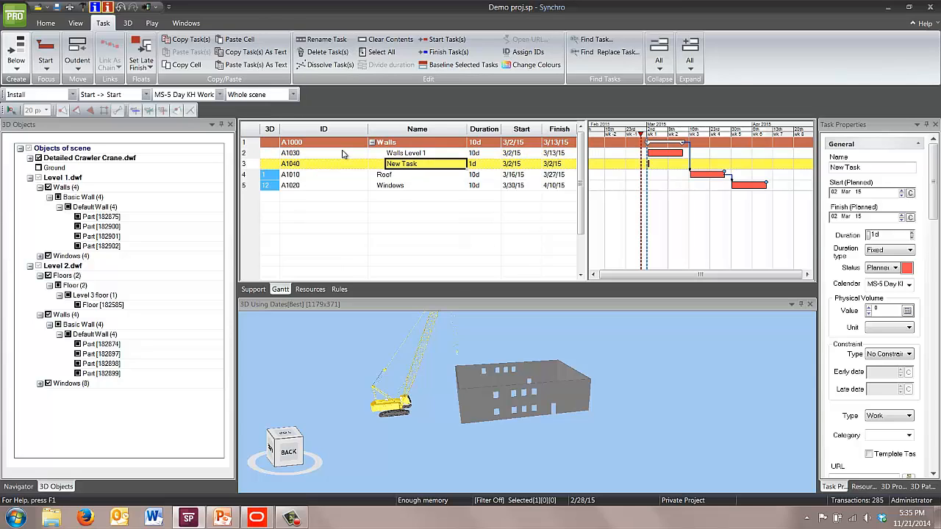
left_click(454, 153)
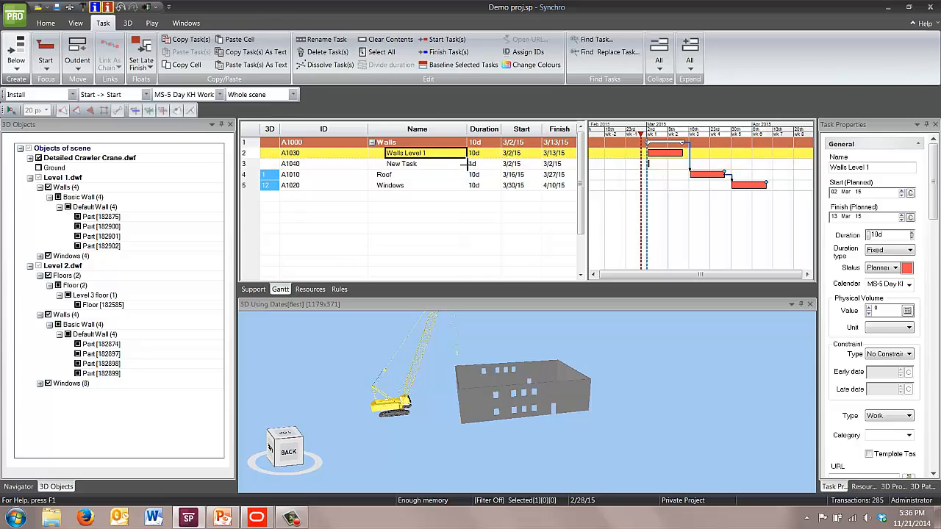
left_click_drag(467, 166, 468, 169)
Set the duration of both Walls Level 1 and Walls Level 2 to 5 days.
left_click(483, 153)
left_click(488, 152)
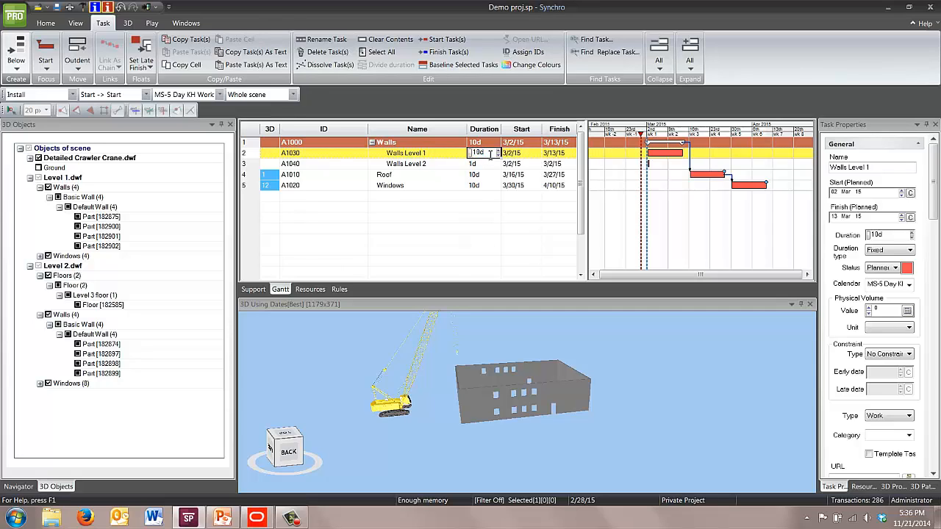
left_click_drag(491, 155, 467, 154)
type("5")
key("Return")
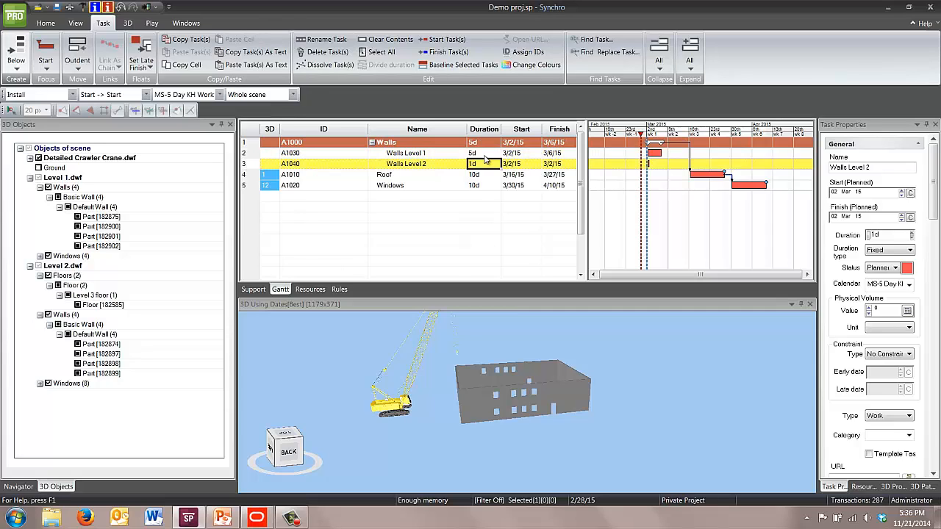
left_click(485, 155)
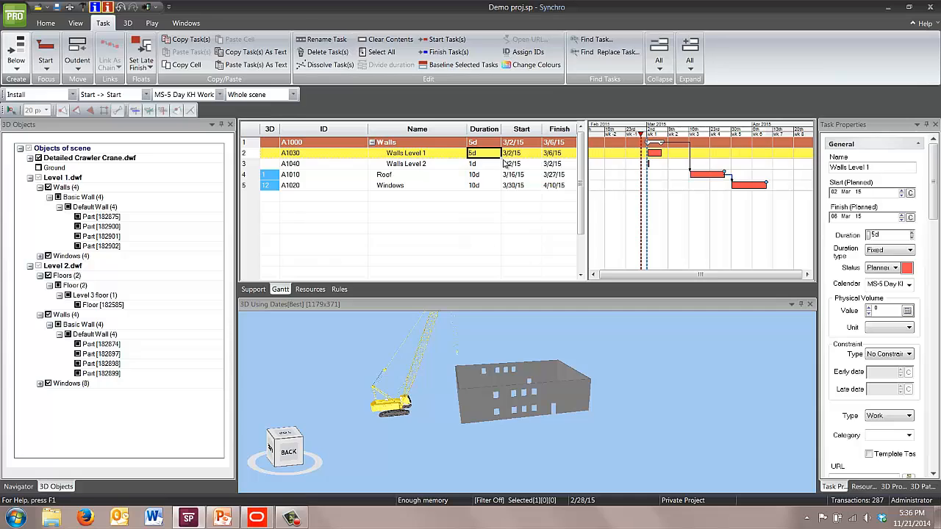
left_click(505, 162)
left_click(493, 151)
left_click_drag(503, 156, 503, 167)
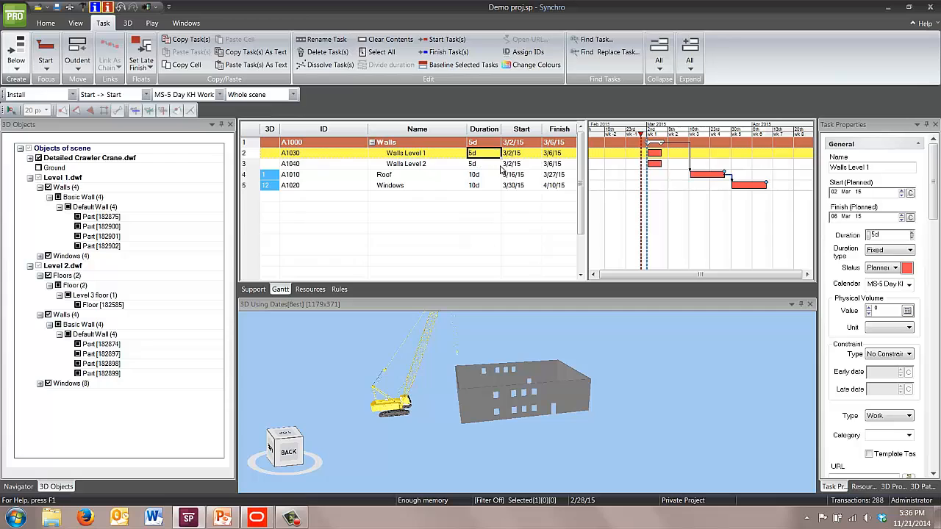
Link Walls Level 1 to Walls Level 2 as a chain with the Finish -> Start link type.
left_click(438, 165, "shift")
left_click(126, 98)
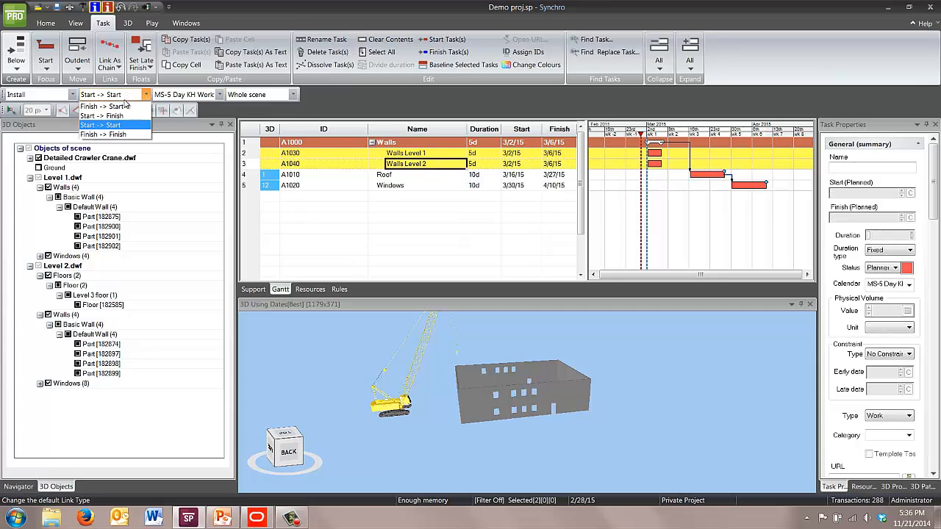
left_click(99, 105)
left_click(106, 46)
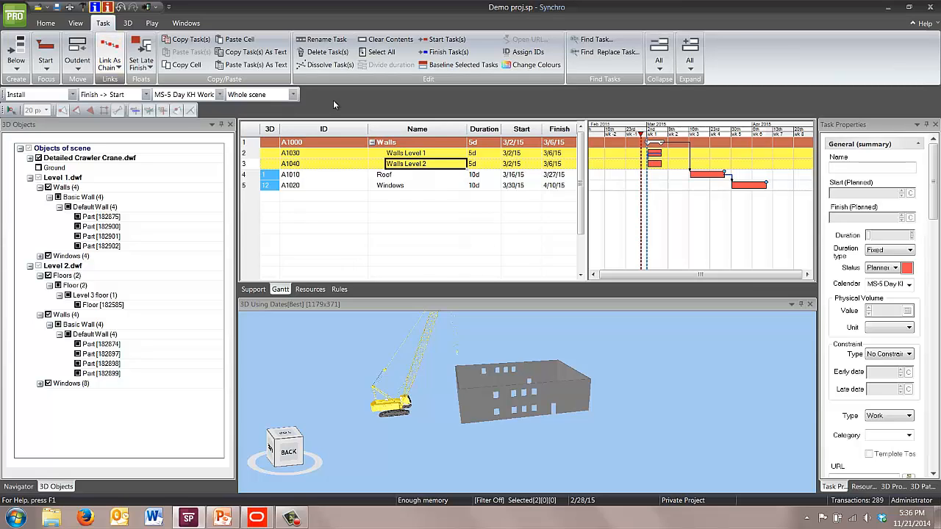
left_click(506, 229)
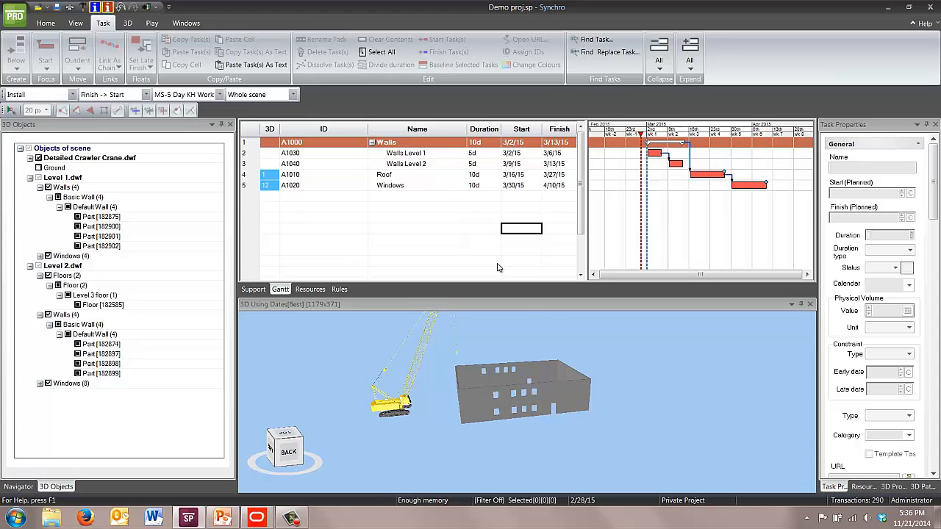
Select the four Level 1 walls in an isometric back view and assign them to the Walls Level 1 task.
middle_click_drag(554, 396, 544, 372)
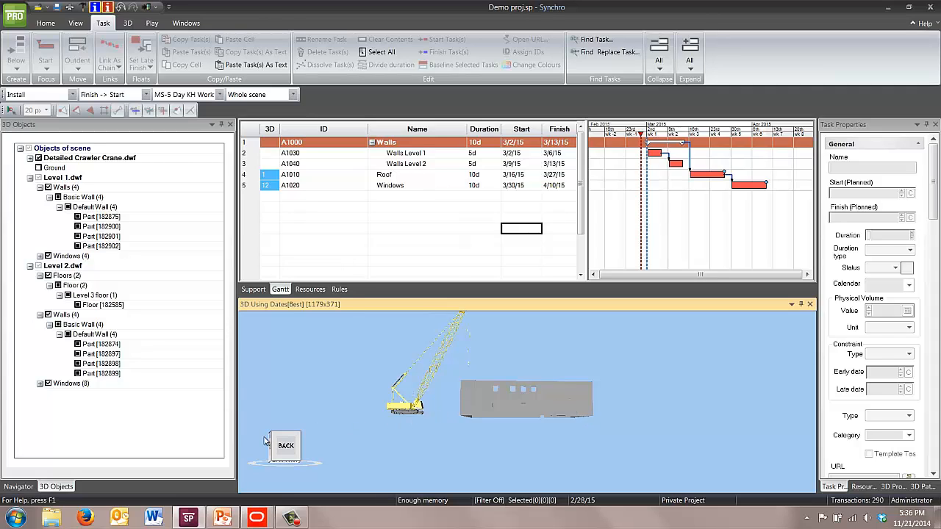
left_click(289, 447)
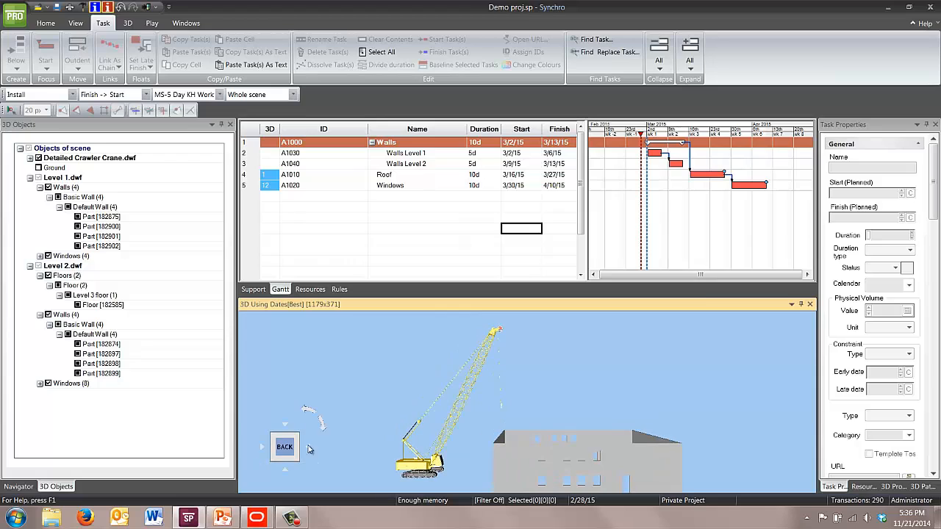
right_click(607, 459)
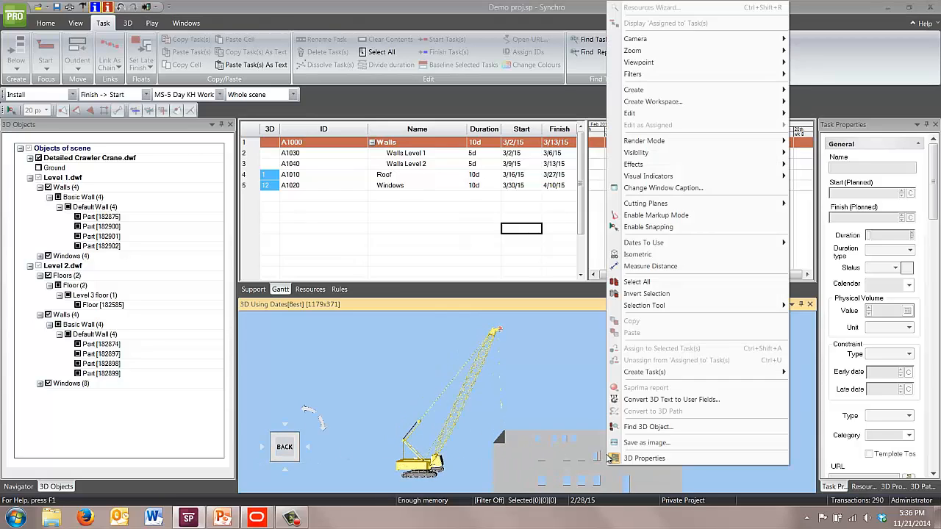
left_click(634, 262)
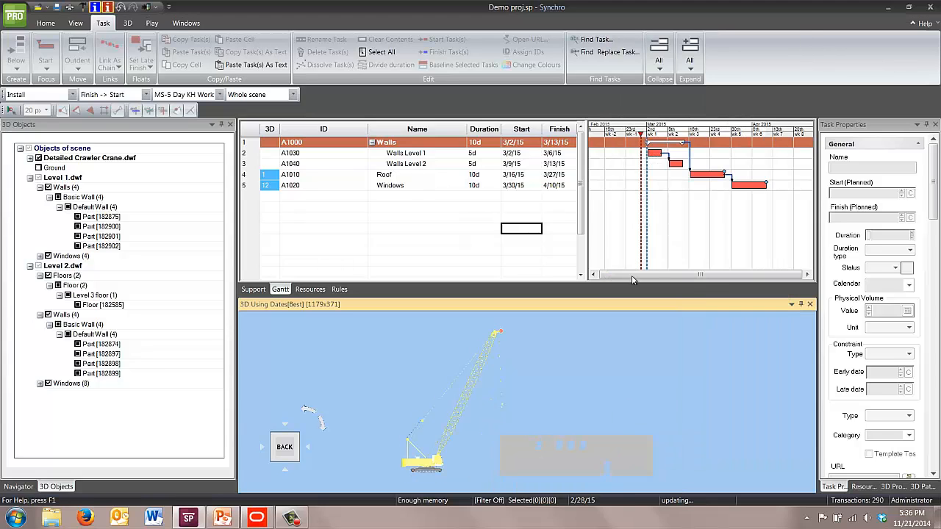
left_click_drag(667, 462, 483, 486)
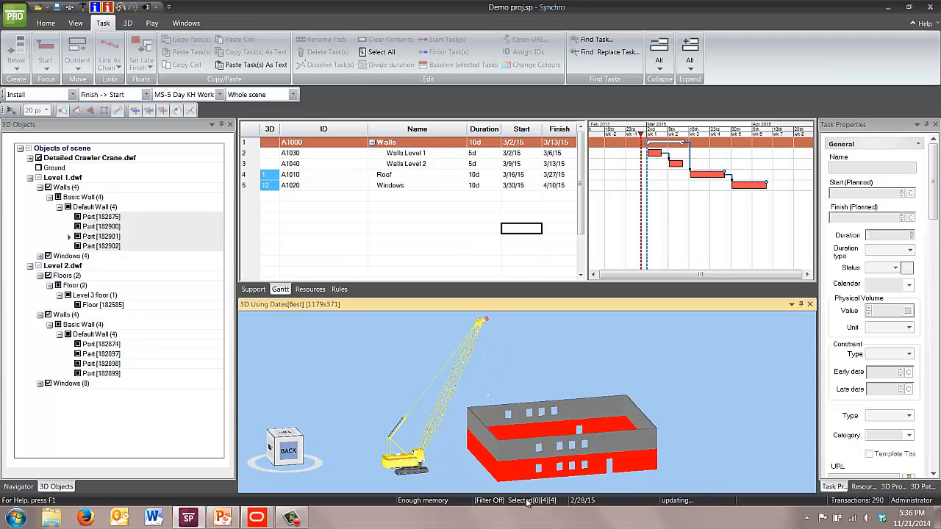
middle_click_drag(526, 502, 512, 475)
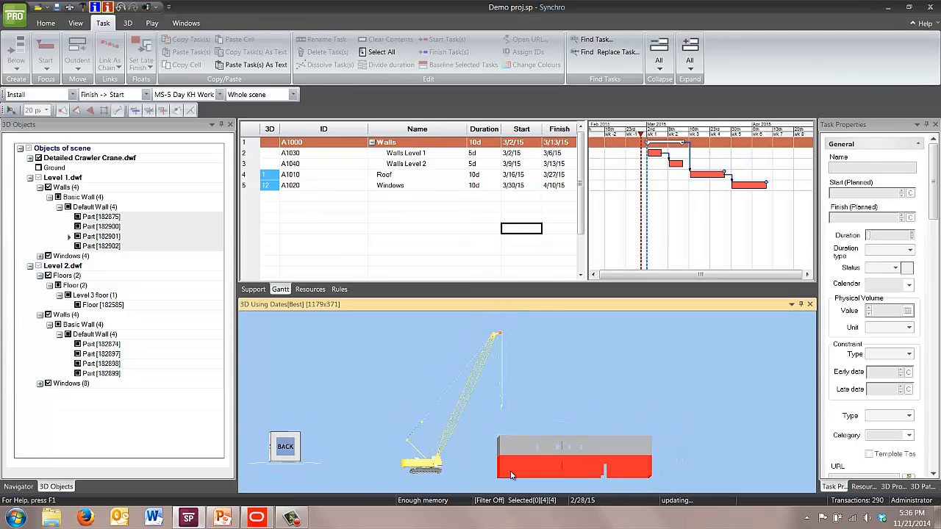
left_click(404, 155)
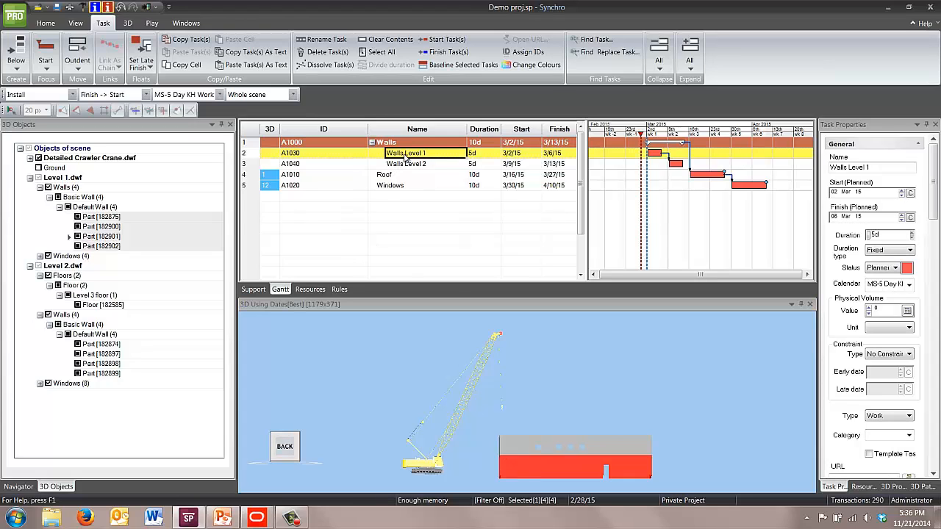
middle_click(404, 155)
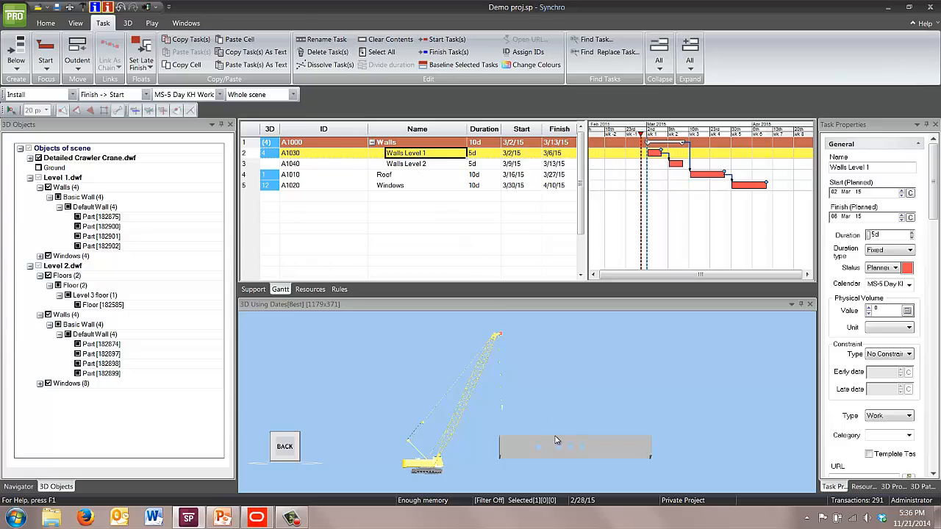
Select the four Level 2 walls, assign them to the Walls Level 2 task, and view the building at focus time 4/12/15.
left_click(497, 465)
left_click_drag(664, 426, 498, 465)
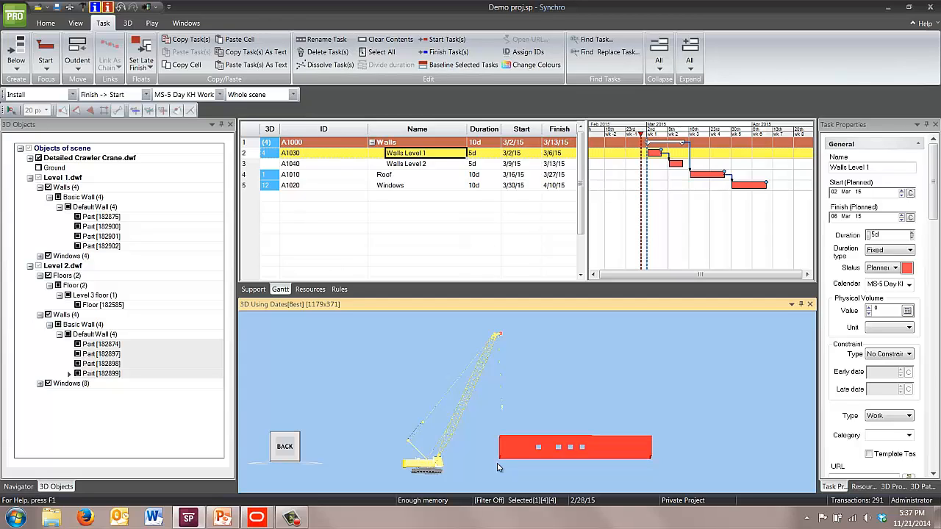
key("Down")
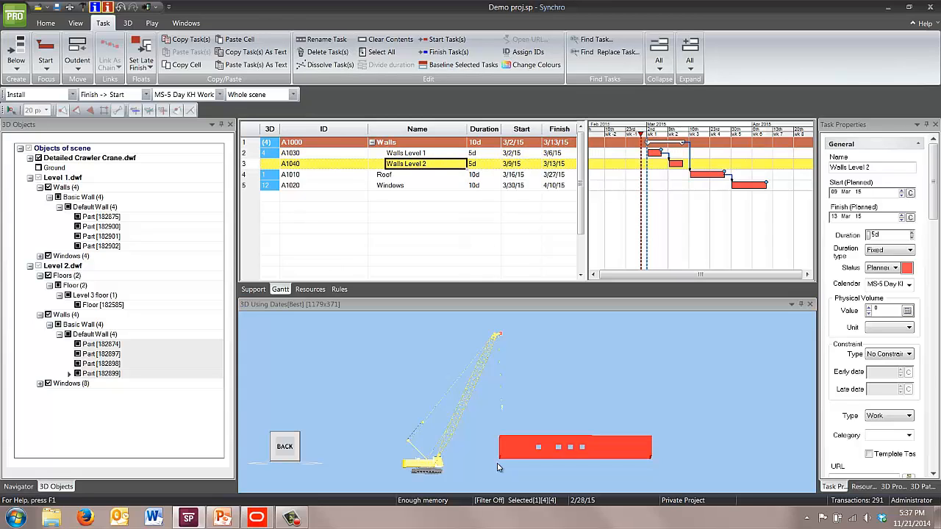
key("ctrl+q")
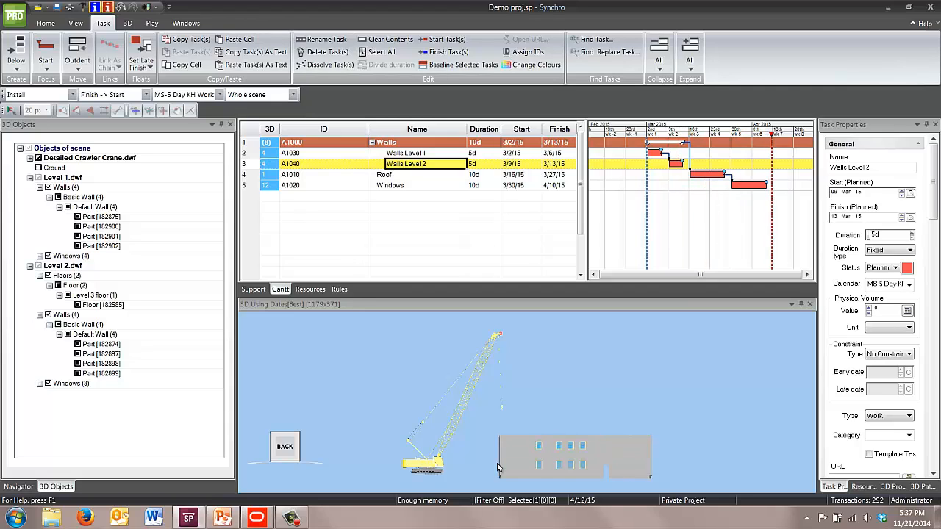
left_click_drag(498, 468, 498, 474)
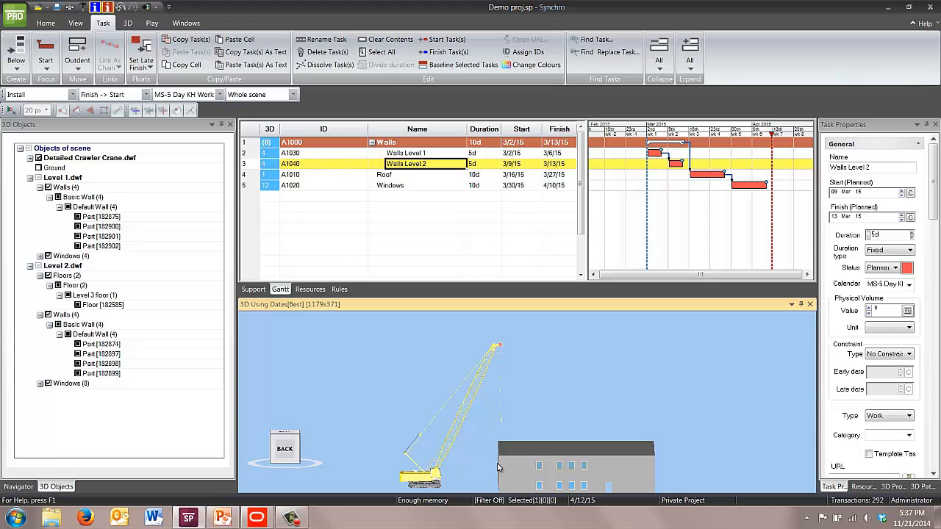
Add a new task named Crane below the Windows task.
left_click(417, 196)
type("C")
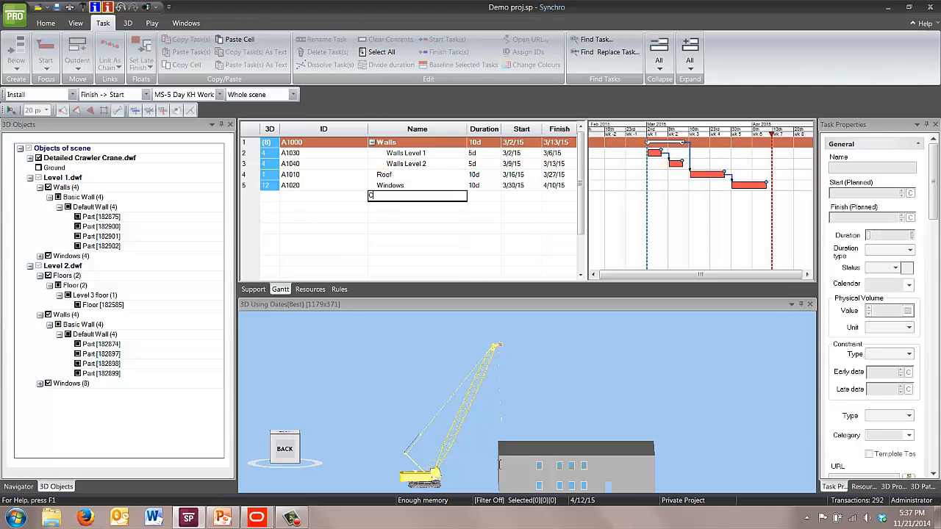
type("rane")
key("Return")
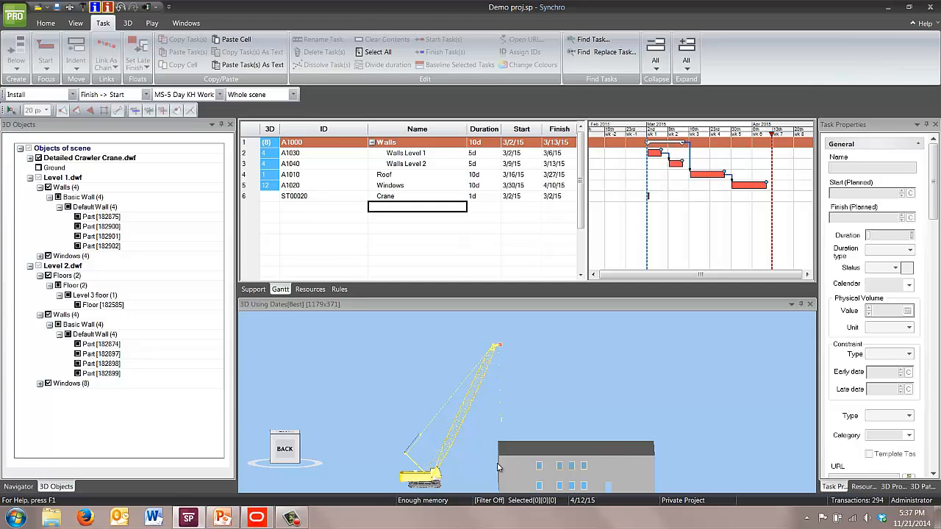
Set the duration of the Crane task to 10 days.
key("Up")
key("Right")
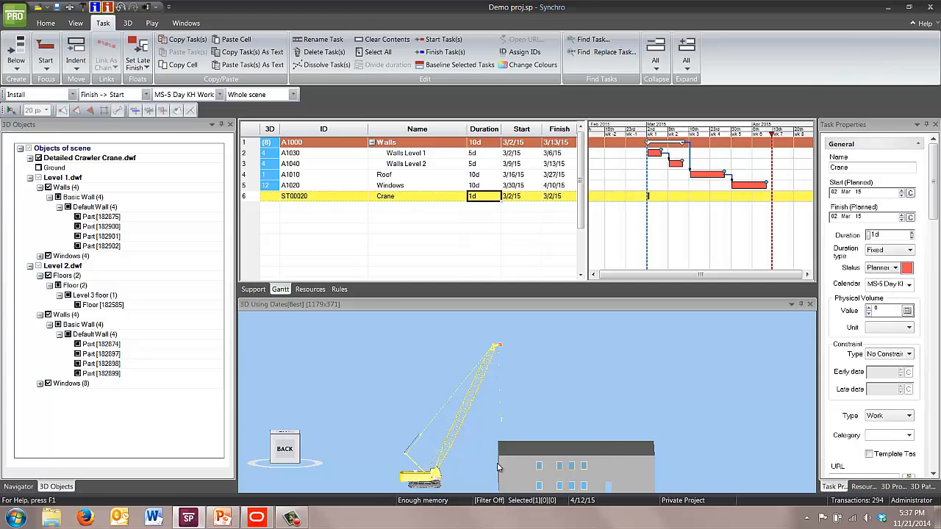
type("10")
key("Return")
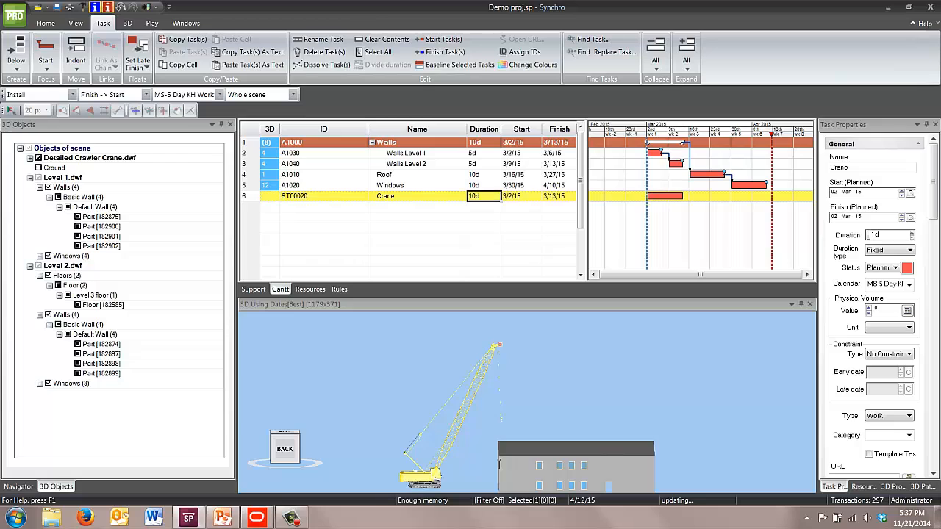
Assign the crawler crane model to the Crane task using the Temp Equipment profile, and check the construction sequence at focus time 3/14/15.
left_click(497, 467)
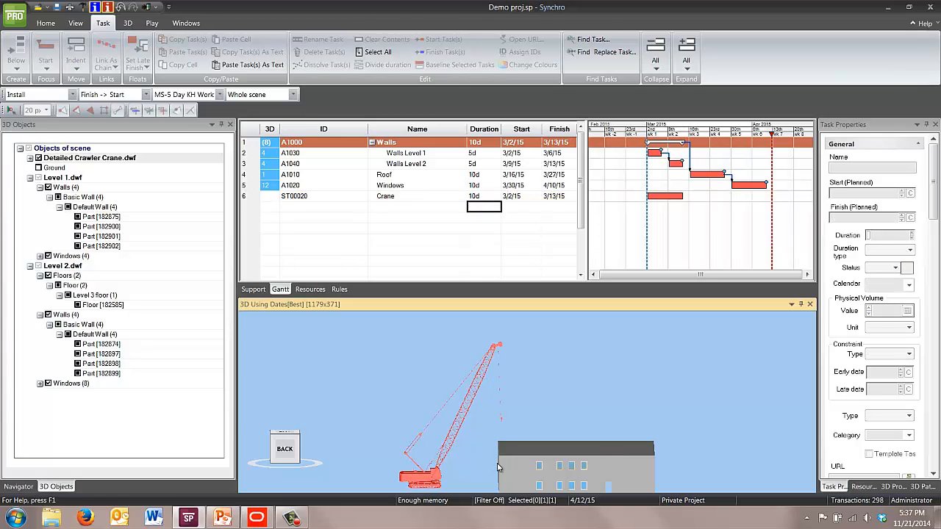
left_click(72, 95)
left_click(41, 134)
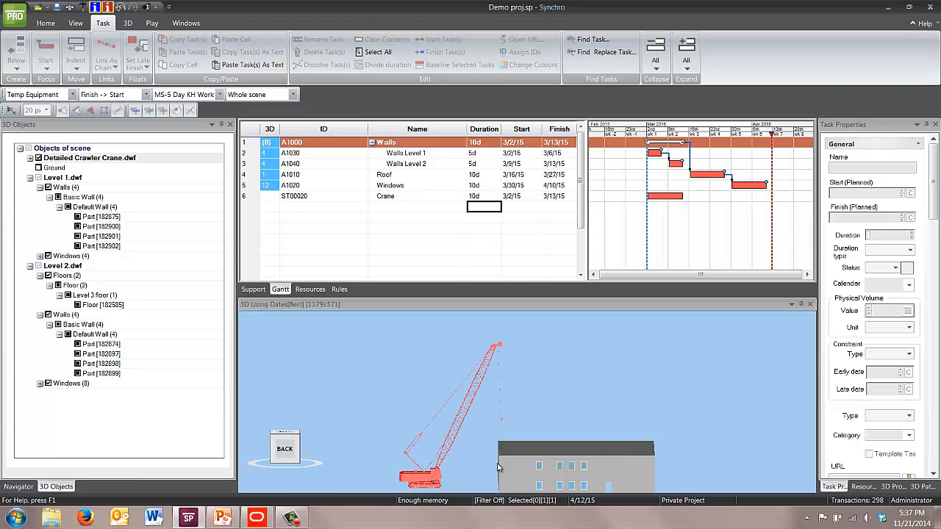
left_click(403, 196)
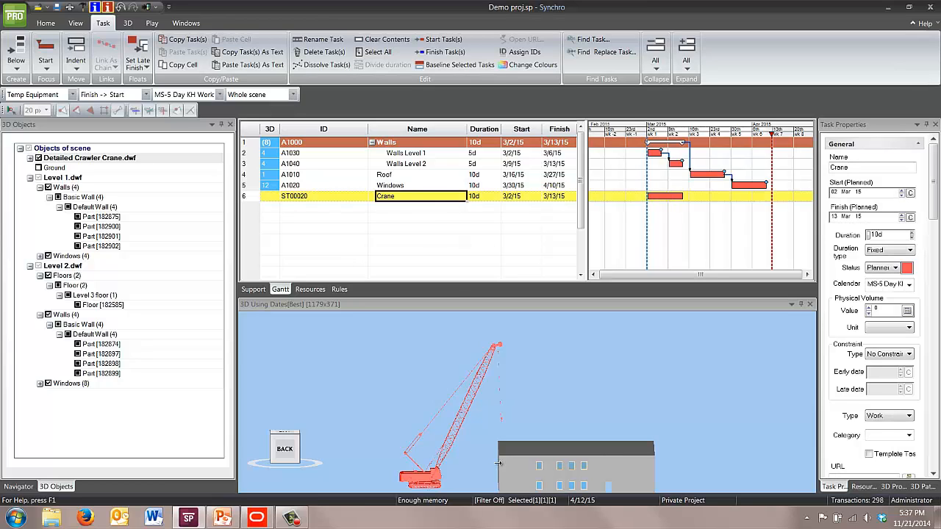
left_click(95, 8)
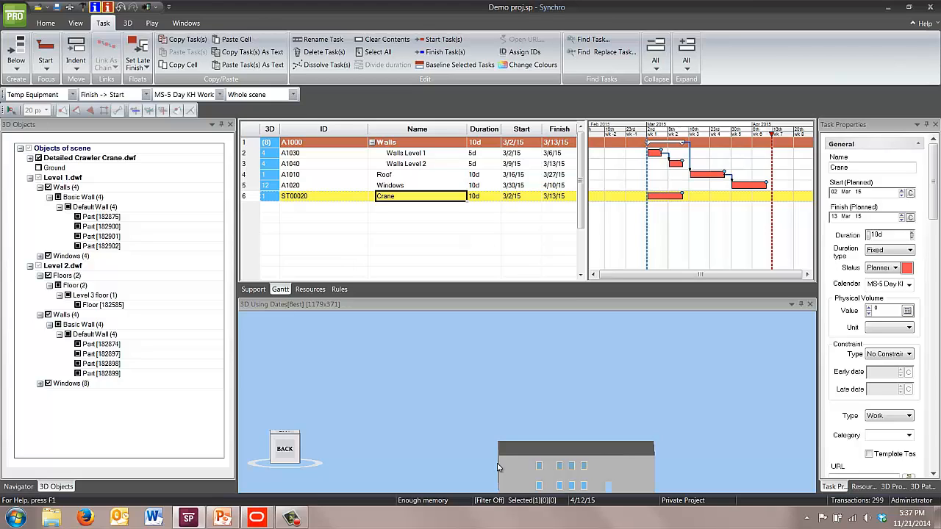
key("space")
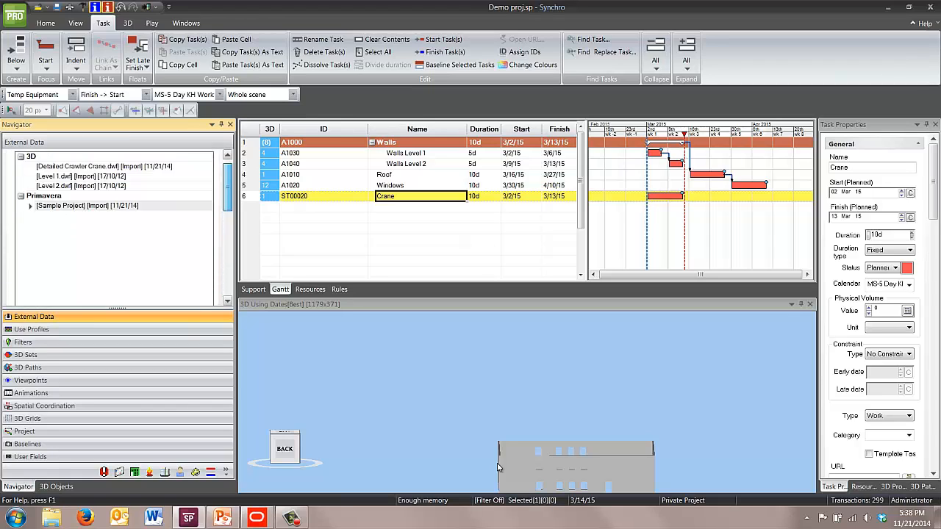
Start synchronising from the imported Primavera Sample Project, load the databases and connect.
right_click(135, 215)
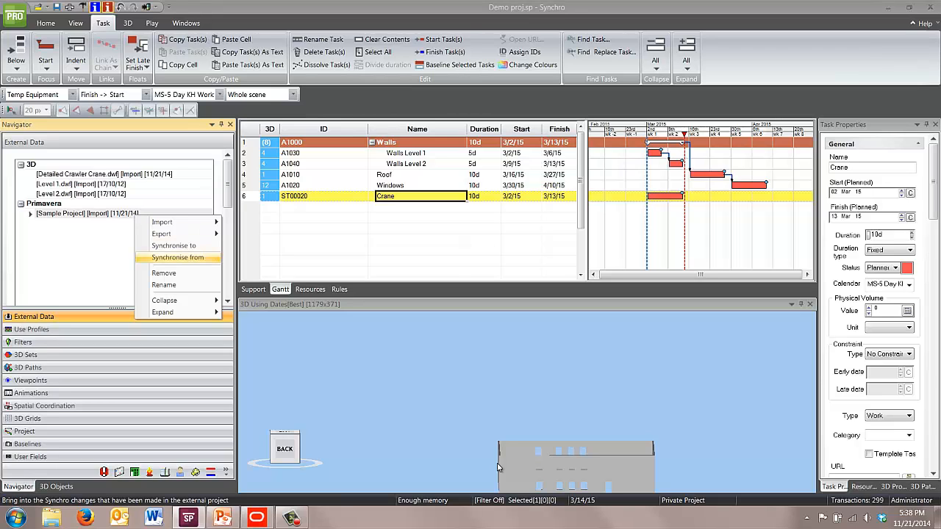
left_click(177, 257)
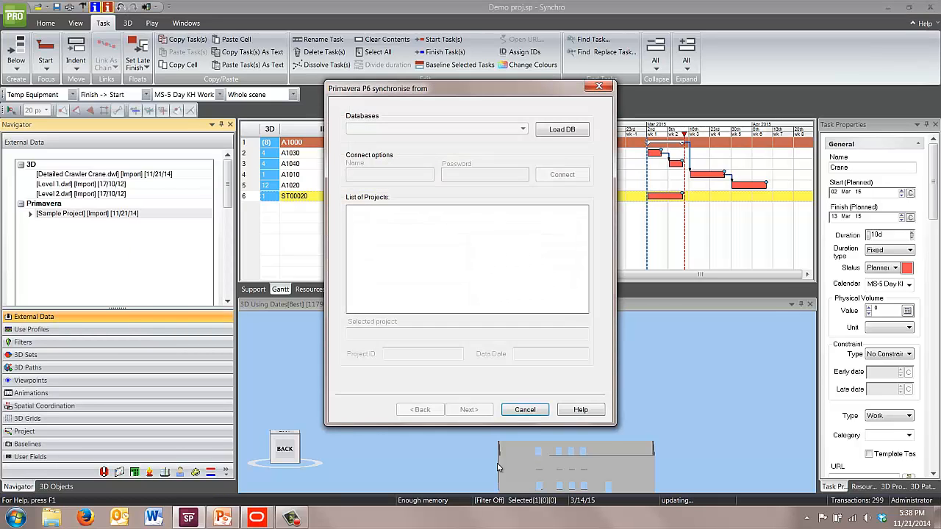
left_click(562, 129)
left_click(562, 174)
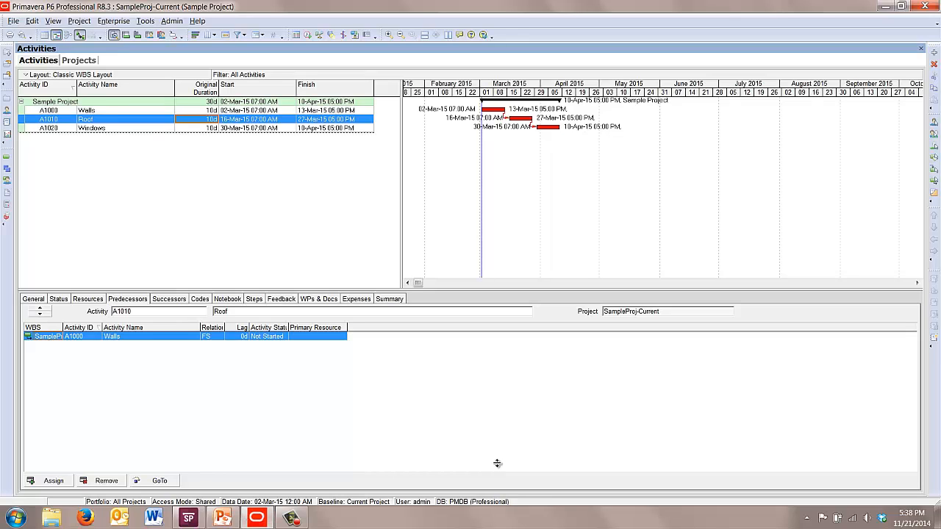
Delete the Windows activity from the Sample Project in Primavera P6.
key("Down")
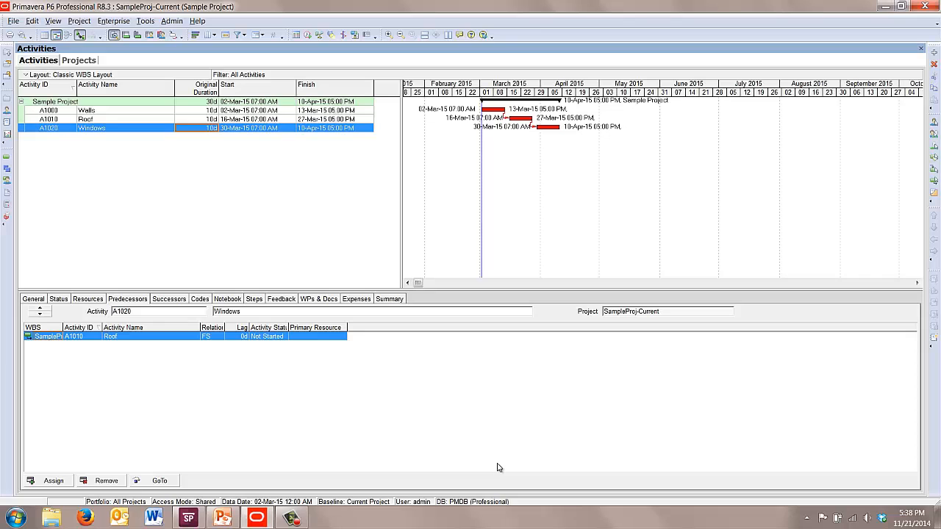
key("Delete")
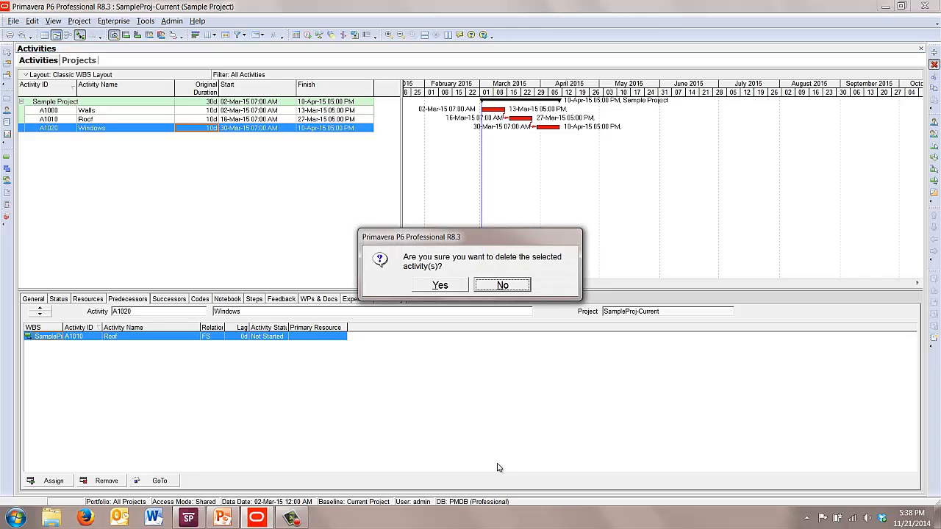
key("Left")
key("Return")
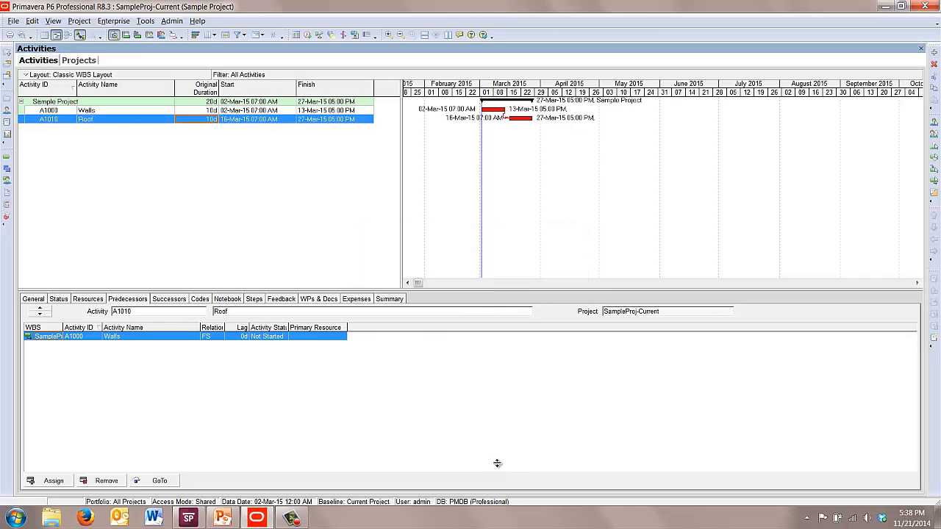
Set the Roof activity's original duration to 20 days and refresh the project data.
key("F2")
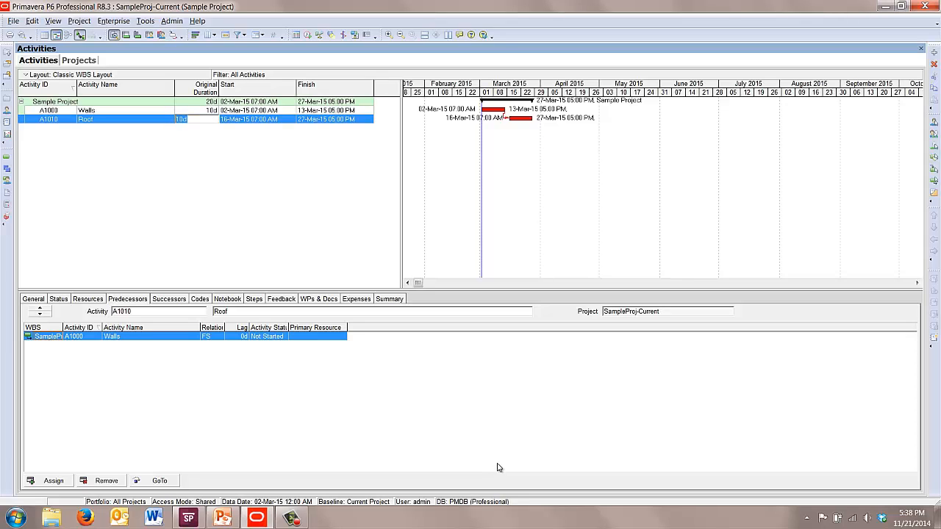
type("20")
key("Return")
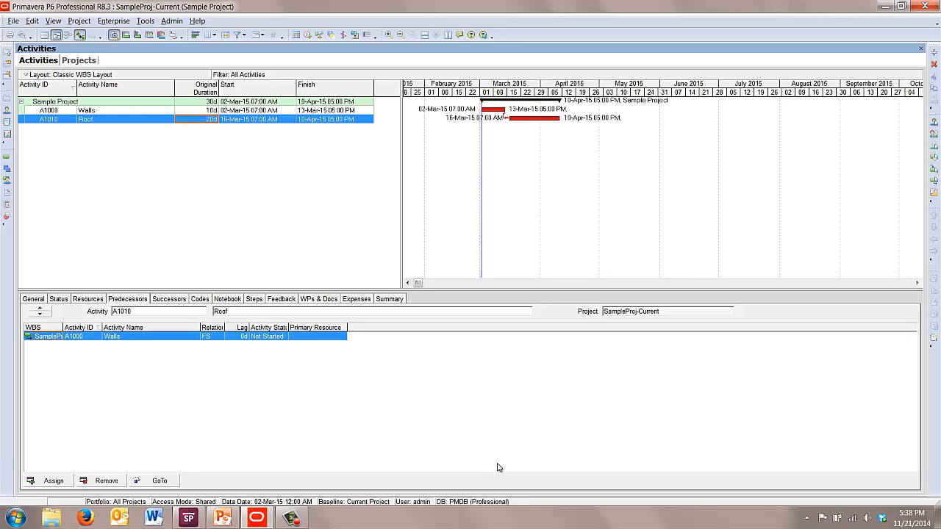
key("alt+f")
key("r")
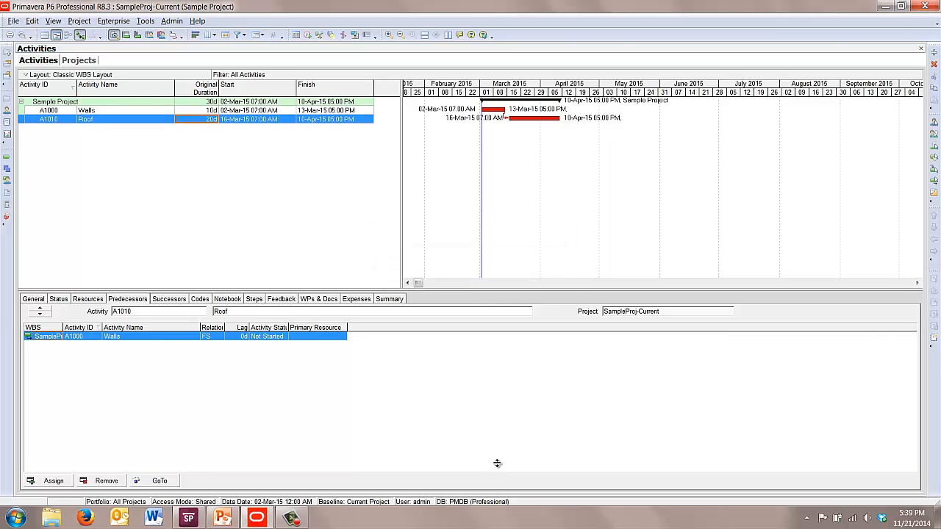
Switch back to Synchro, start synchronising from the Primavera Sample Project, and proceed to the attribute synchronisation settings.
key("alt+Tab")
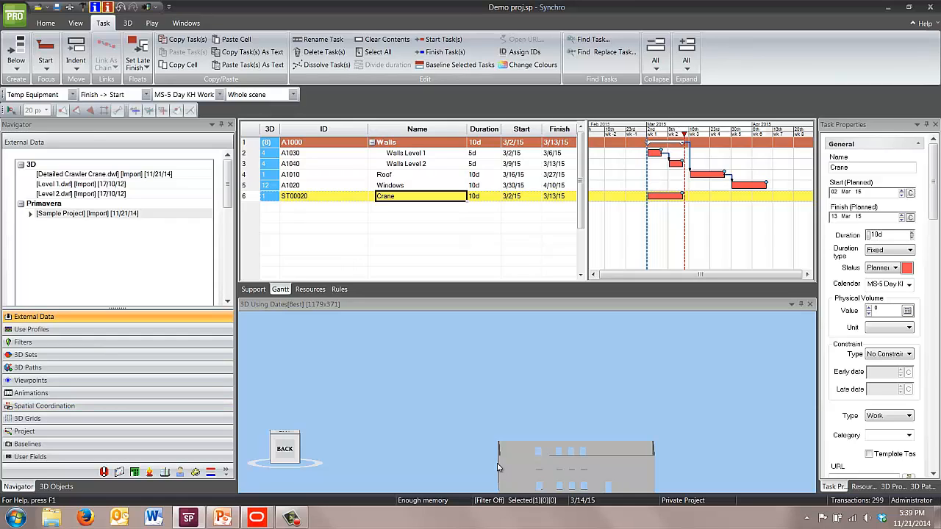
right_click(152, 212)
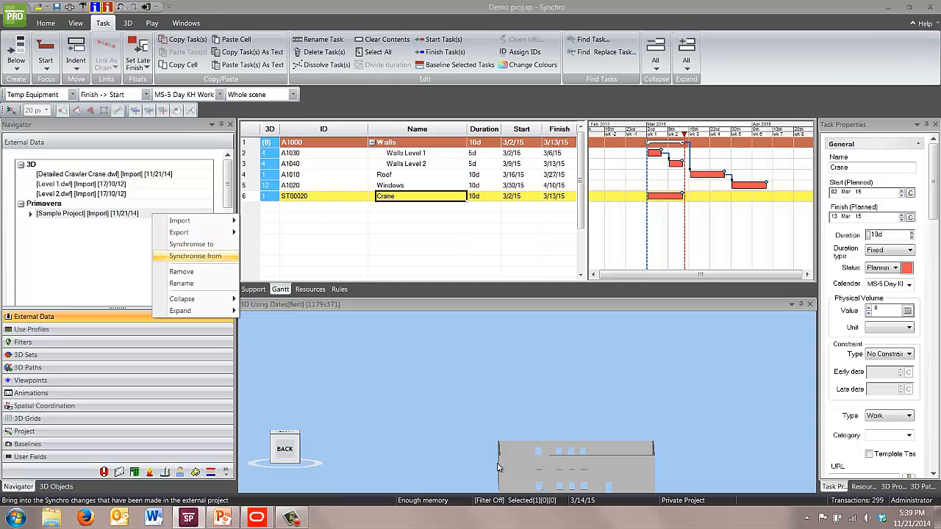
left_click(180, 255)
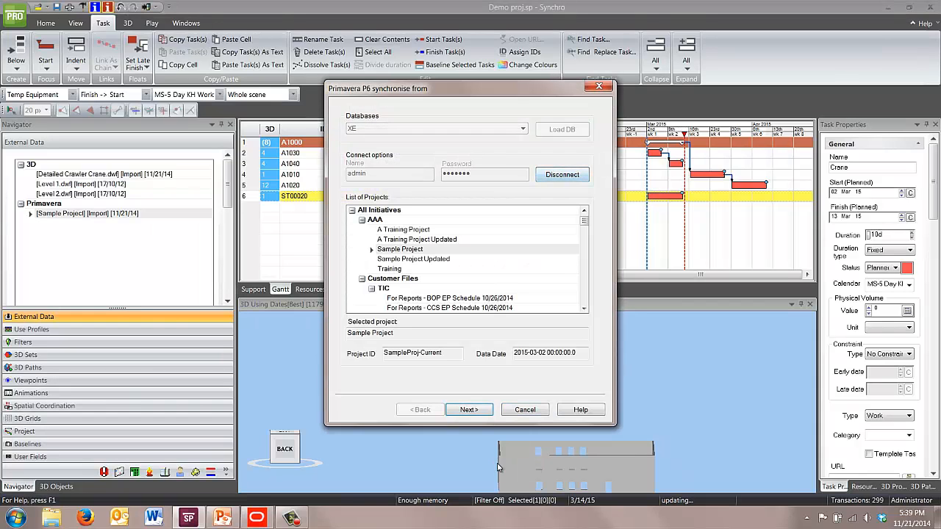
key("Return")
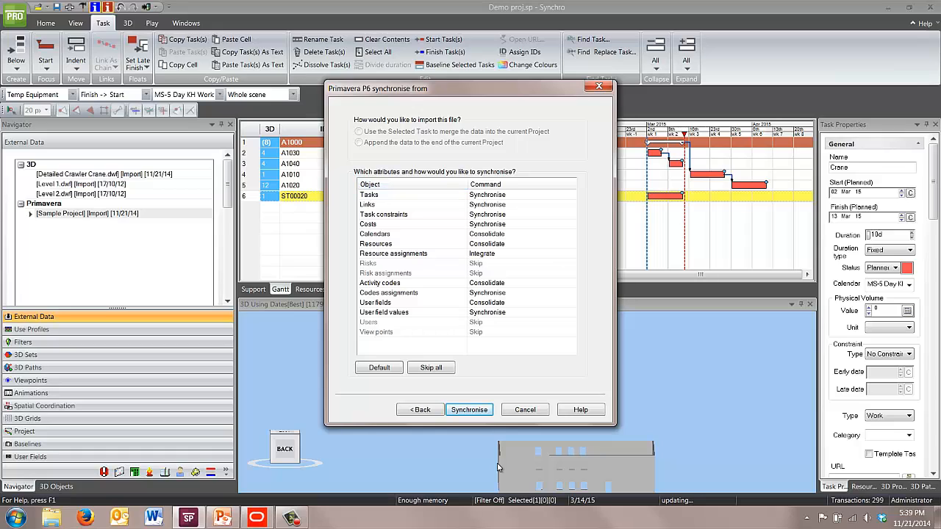
Review the synchronisation commands available for the Tasks attribute.
key("Tab")
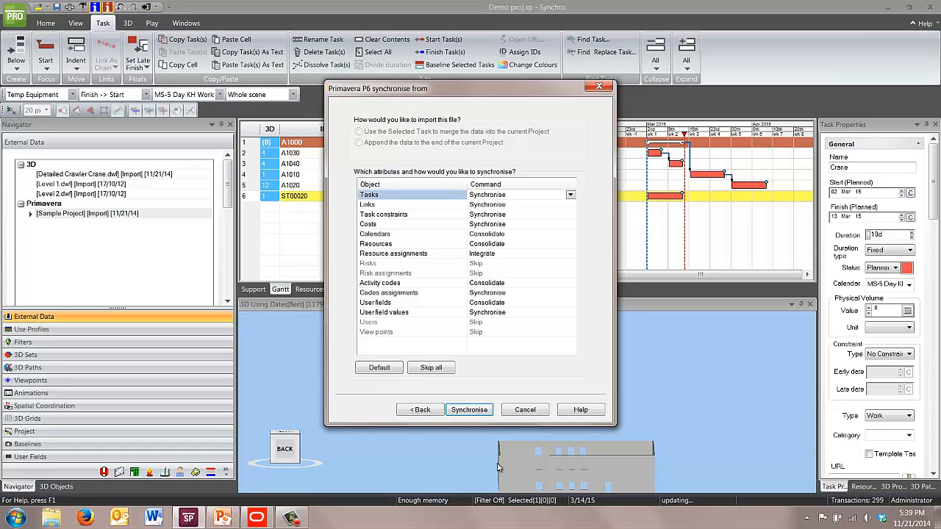
key("alt+Down")
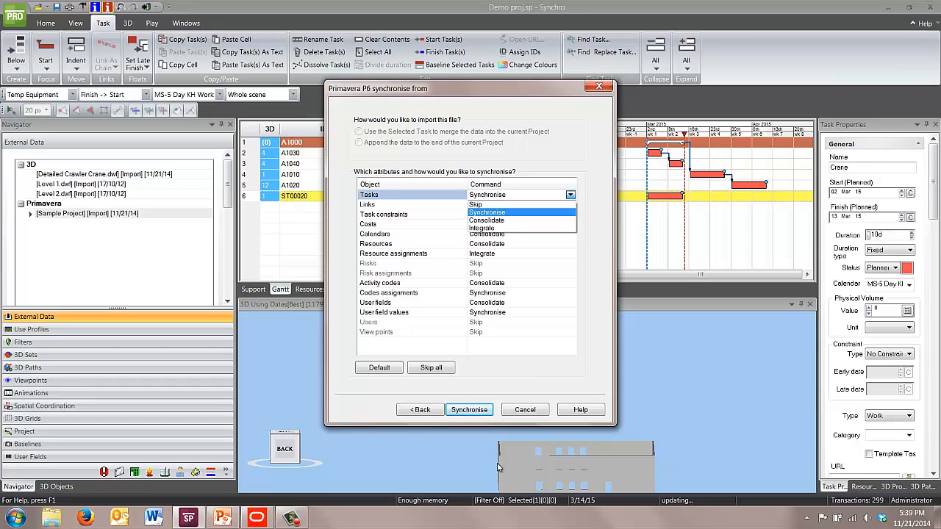
left_click(497, 467)
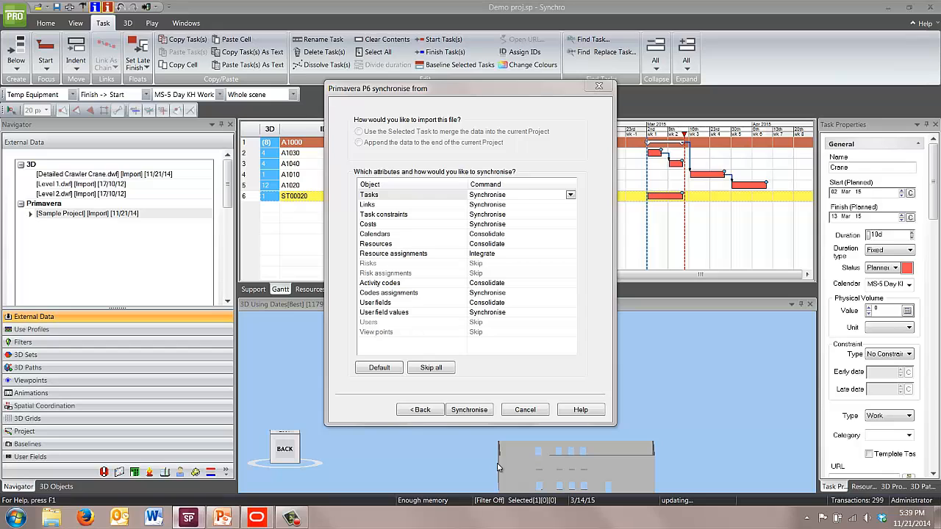
Switch to PowerPoint, present from the Synchronisation Options slide, and advance to the explanation of Skip.
key("alt+Tab")
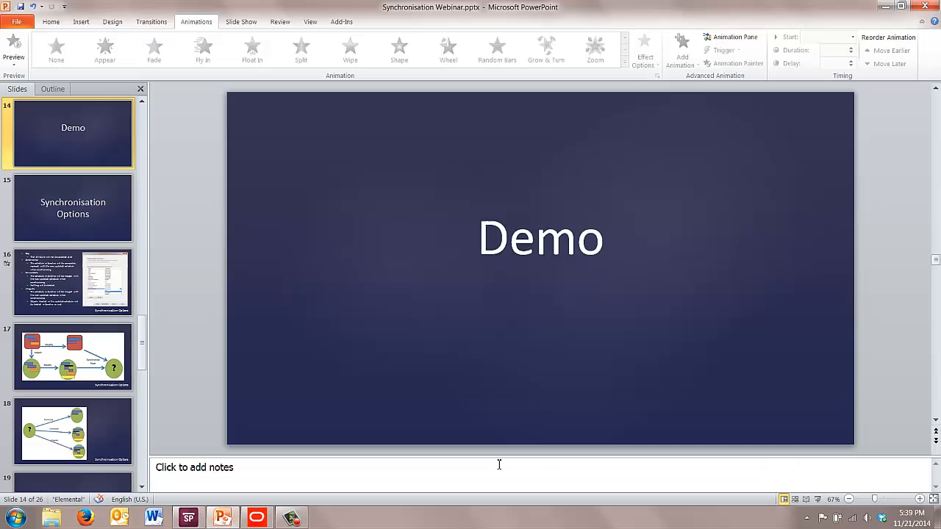
key("Down")
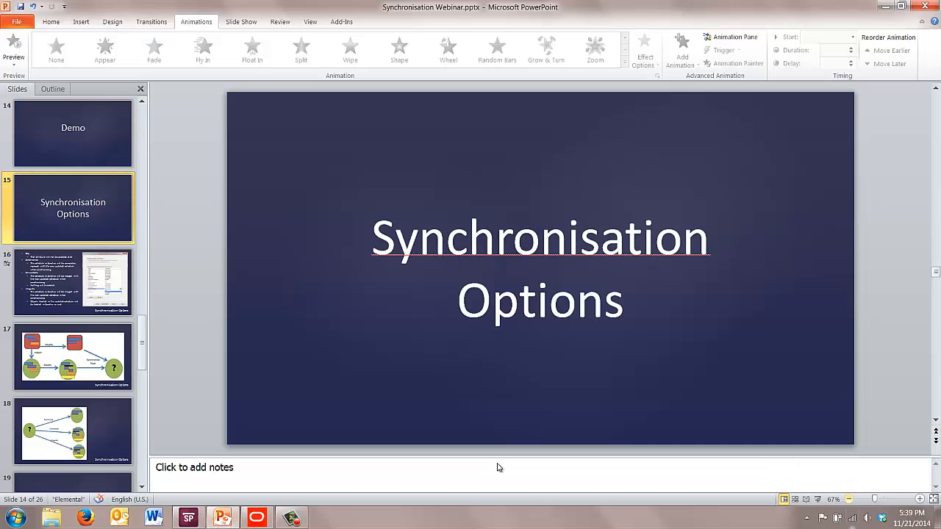
key("shift+F5")
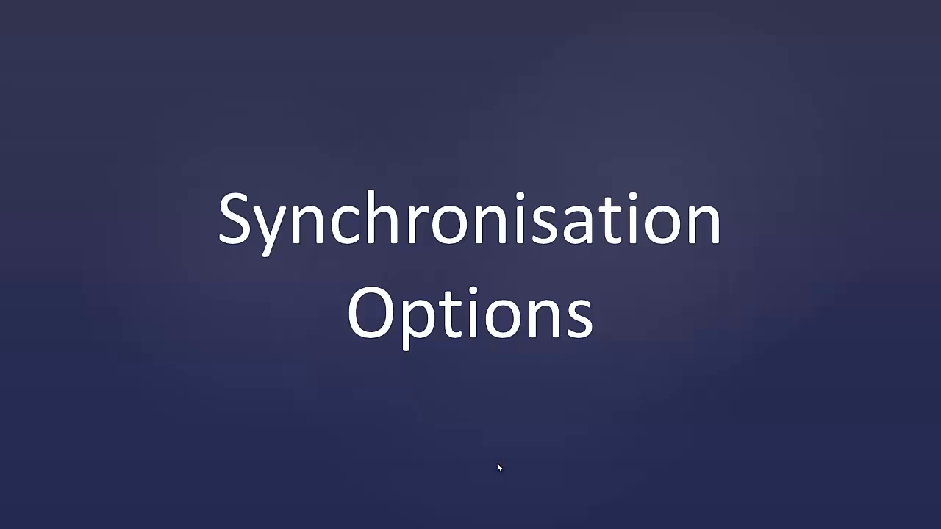
key("Down")
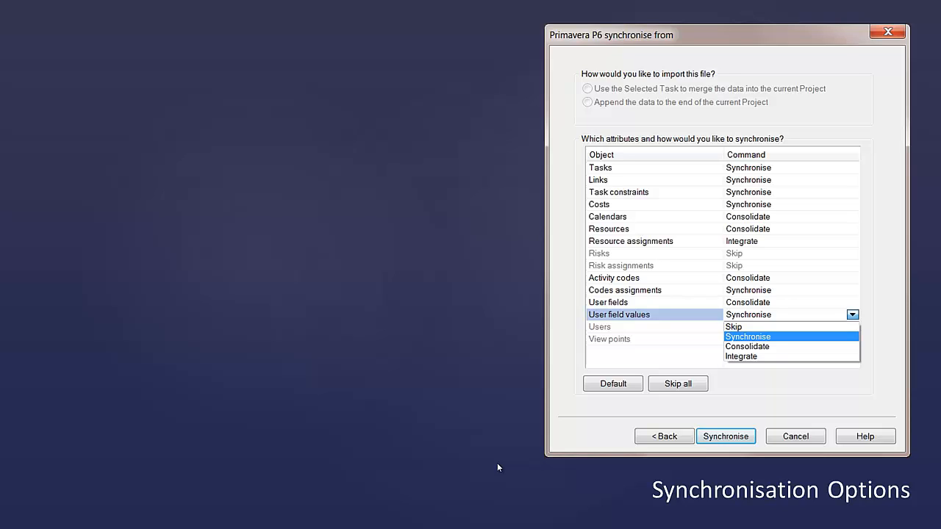
key("Down")
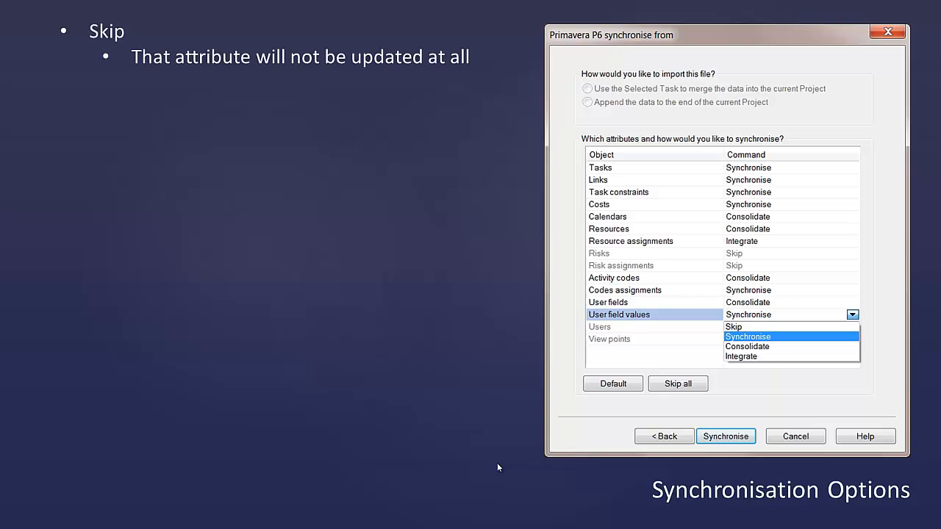
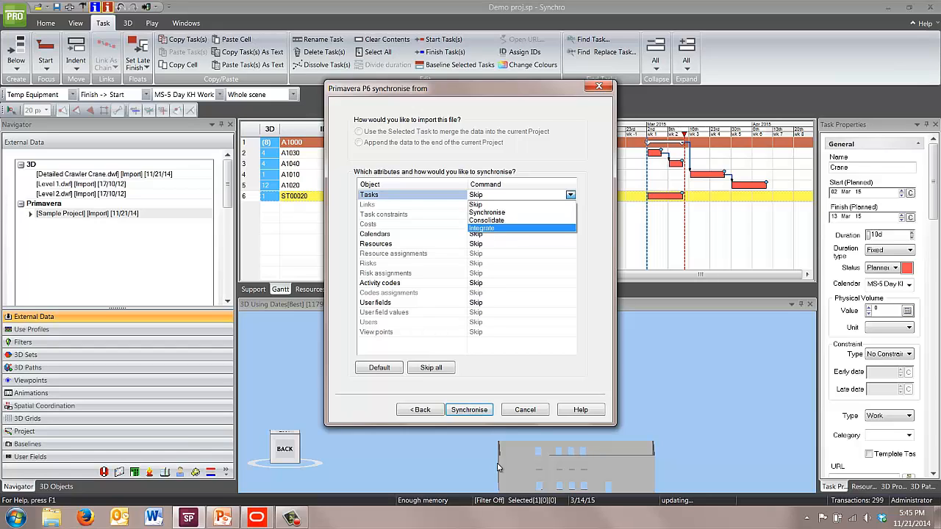
Set the synchronisation command to Integrate for both Tasks and Links.
key("Return")
key("Down")
key("F4")
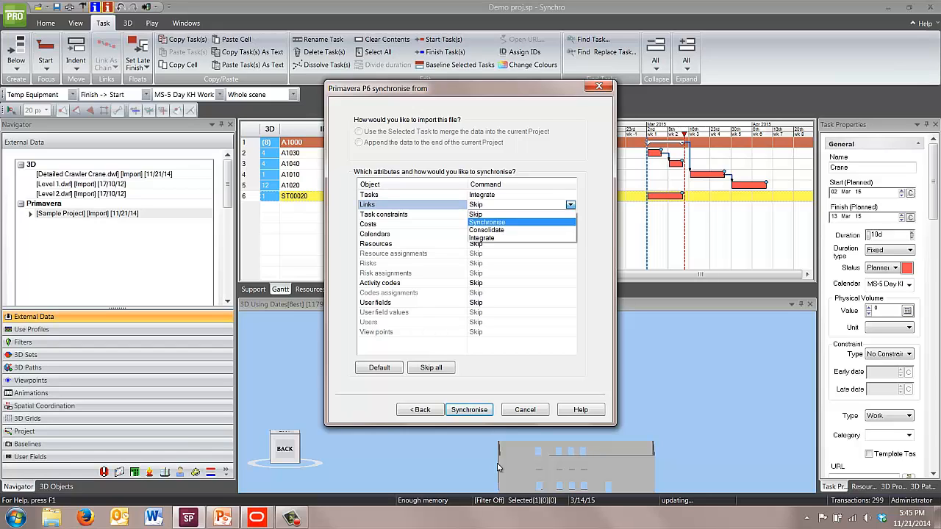
key("Down")
key("Down")
key("Return")
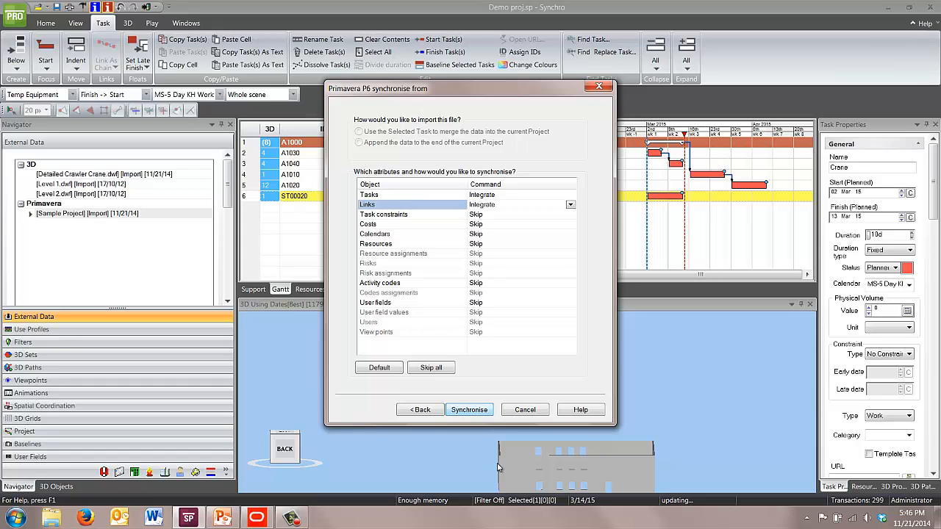
Run and finish the synchronisation, selecting its whole output log, and view the building at focus time 2/26/15.
key("Return")
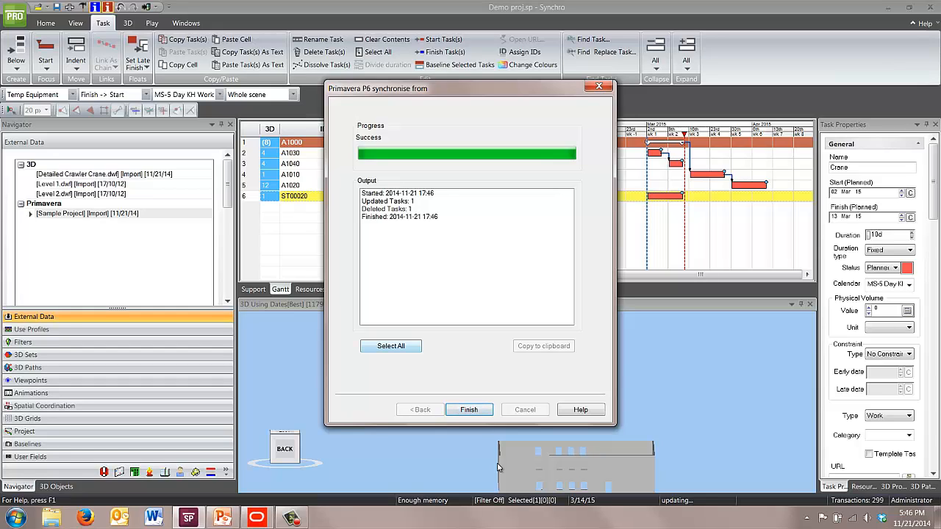
left_click(390, 346)
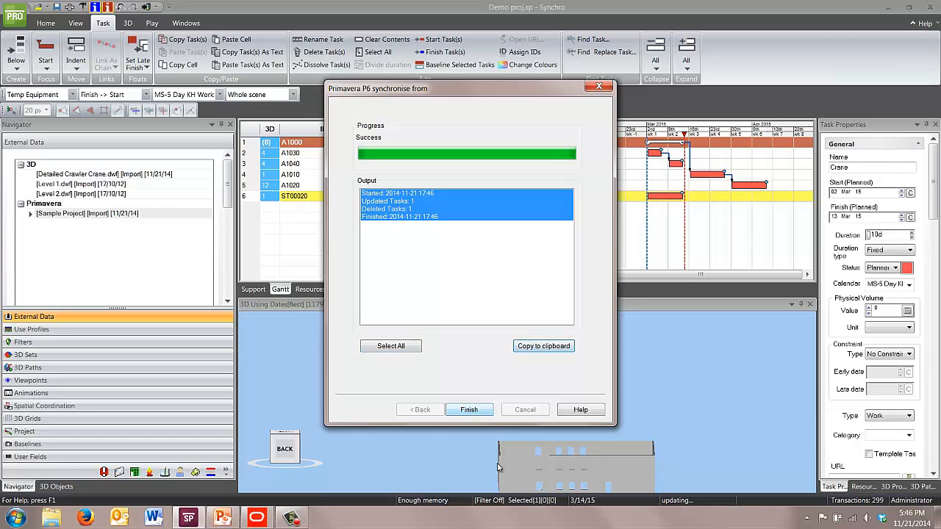
left_click(469, 410)
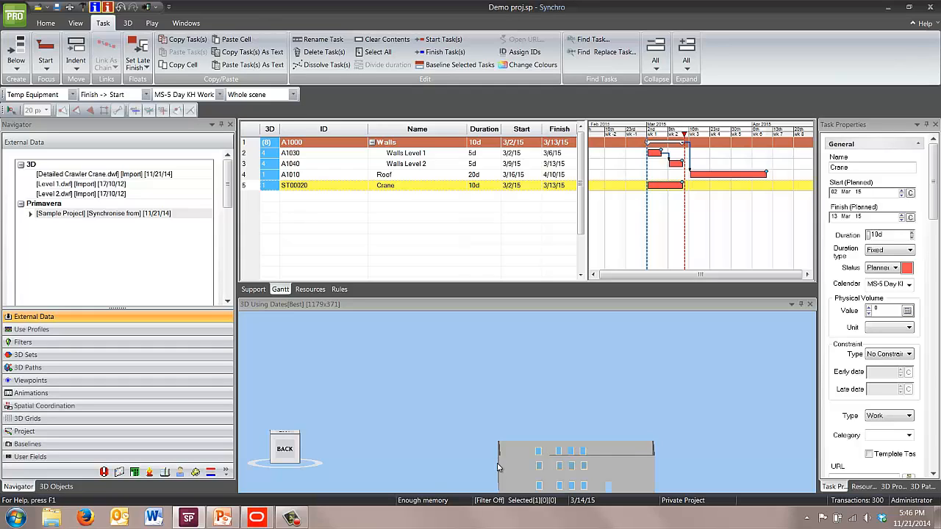
key("space")
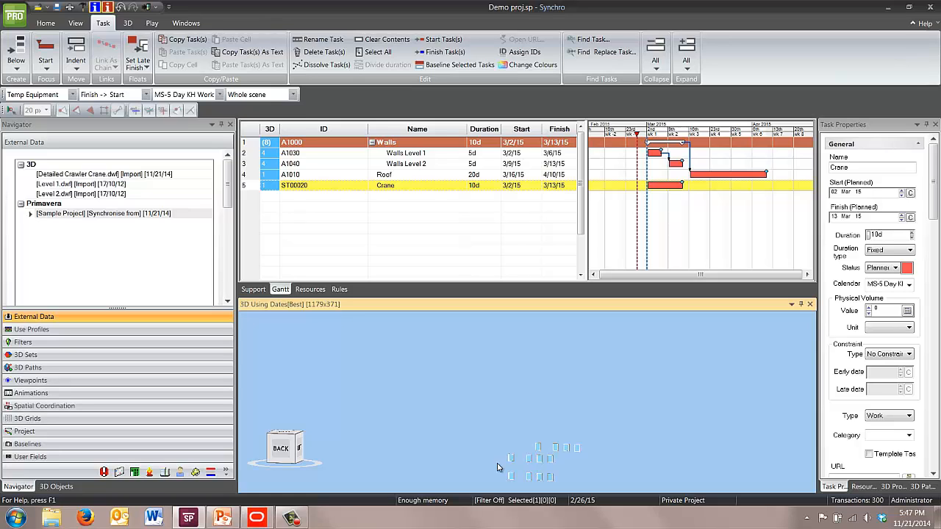
Switch to PowerPoint, present from the Working with P6 slide, and advance to the Primavera P6 options slide.
key("alt+Tab")
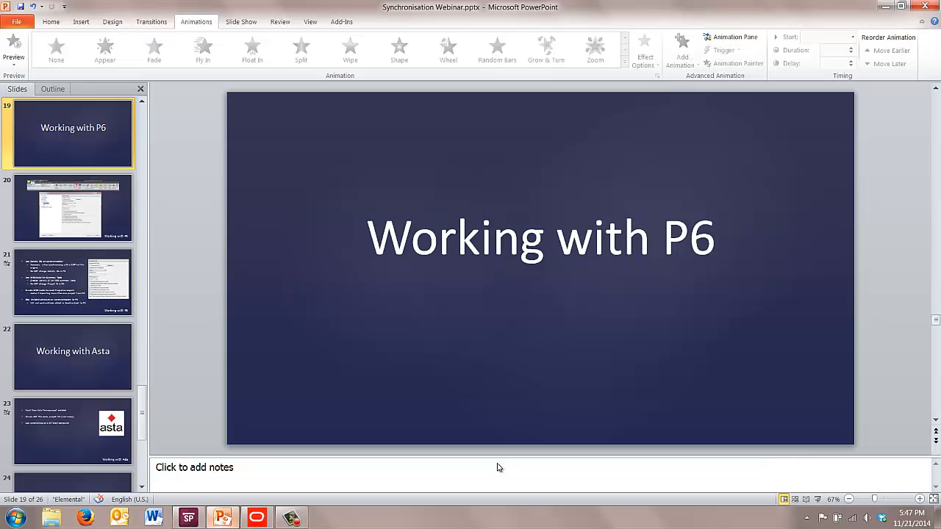
left_click(817, 499)
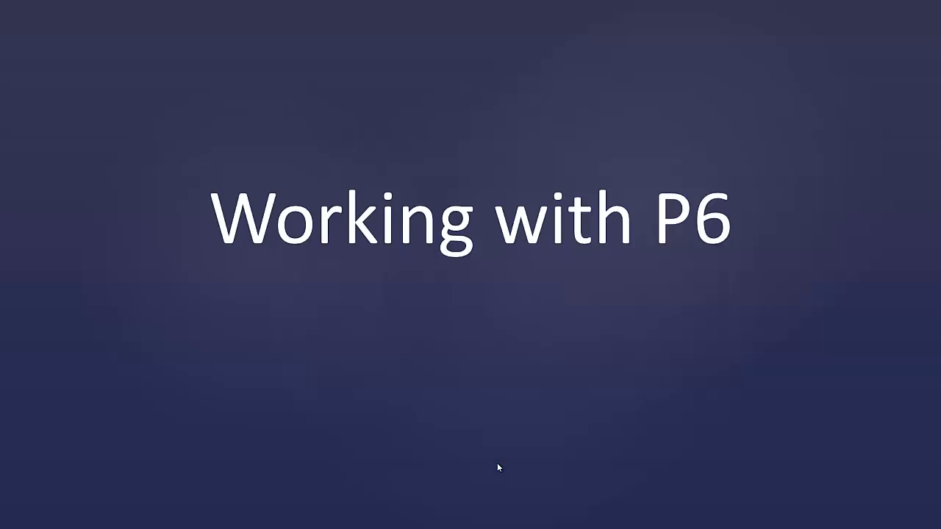
left_click(497, 468)
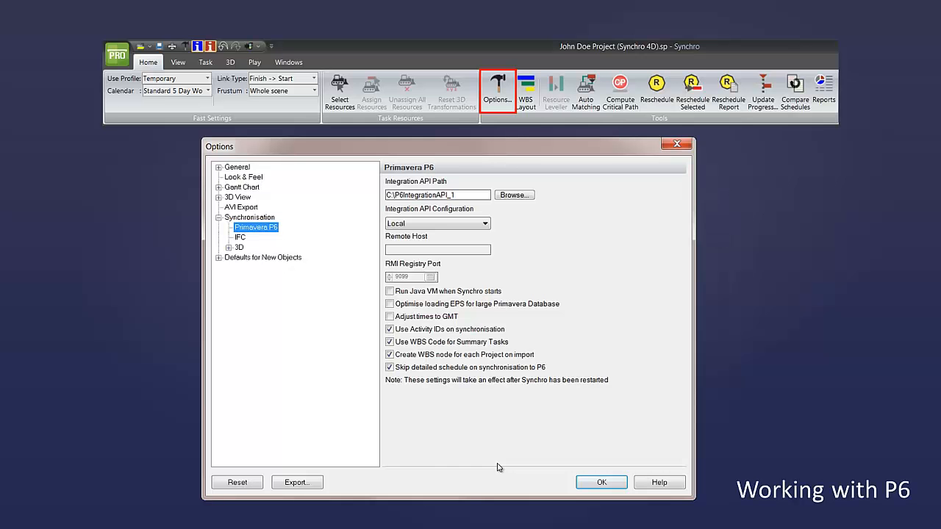